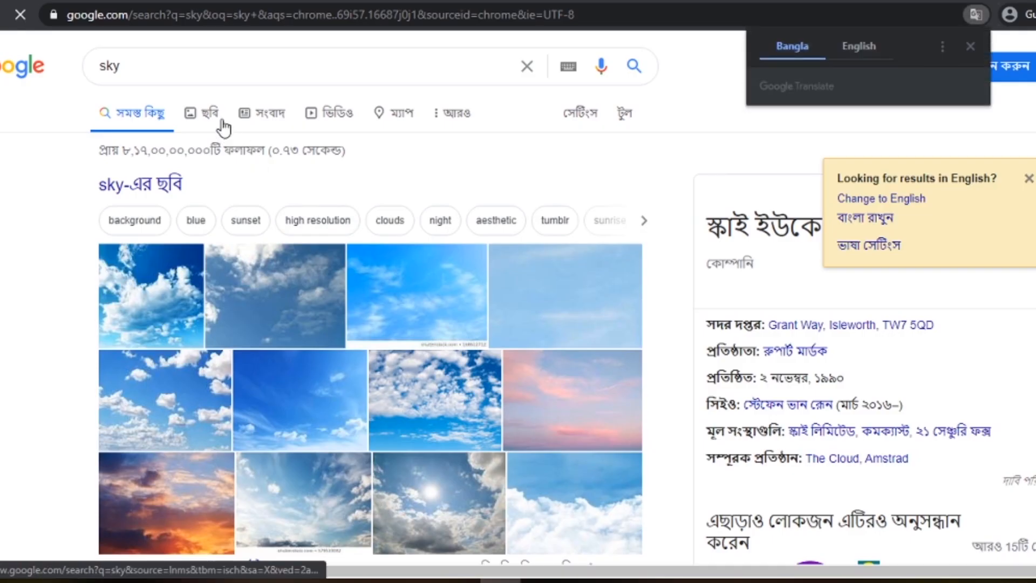
Step: Show the image results for the sky search and preview the Sky: Children of the Light picture from Google Play
left_click(210, 111)
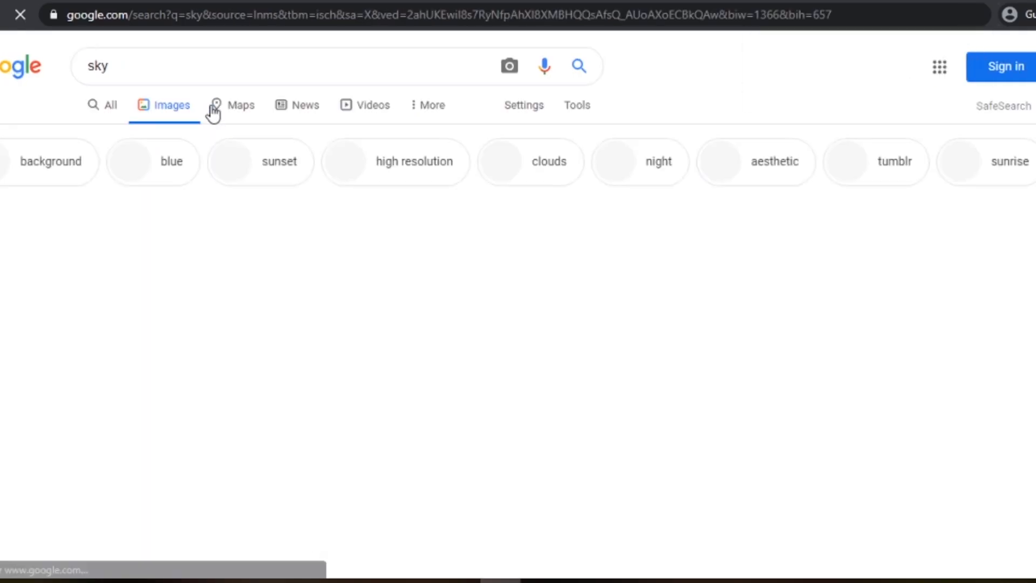
scroll(535, 354, "down", 10)
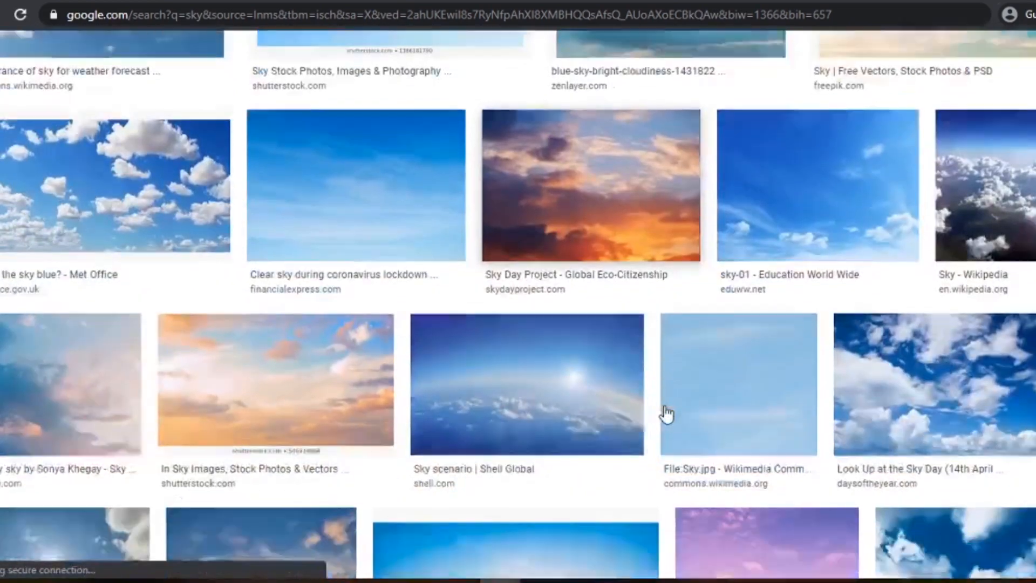
scroll(666, 413, "down", 10)
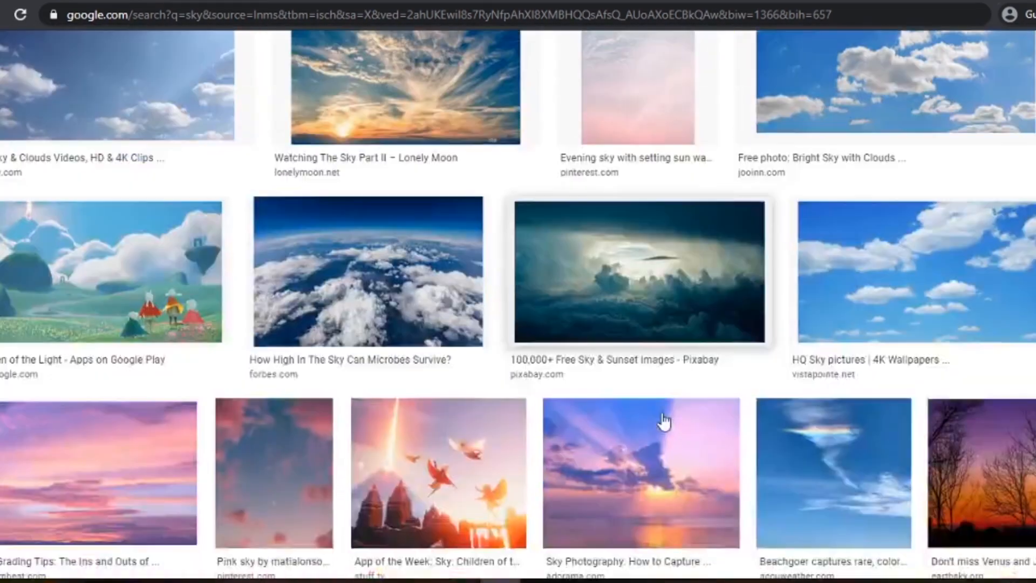
left_click(151, 291)
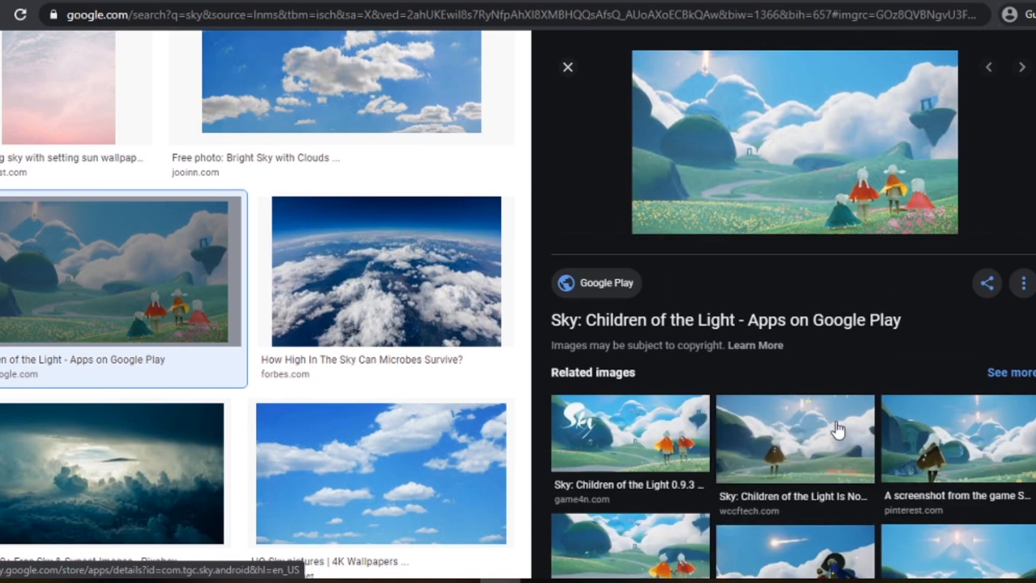
Step: Browse the related images and further sky results, and preview the Fresh Grass Blue Sky Background image from pngtree.com
scroll(838, 430, "down", 5)
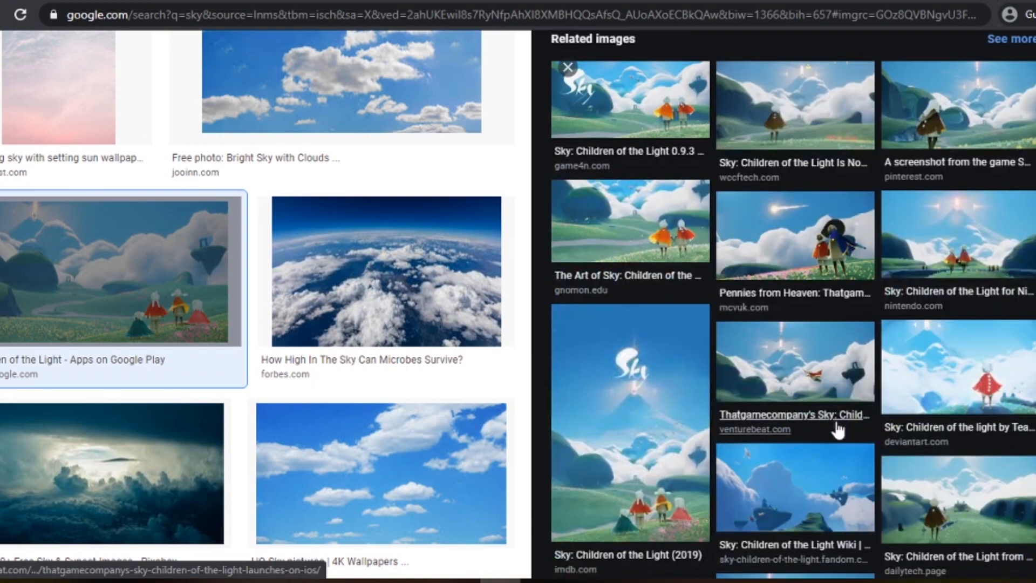
scroll(838, 430, "down", 3)
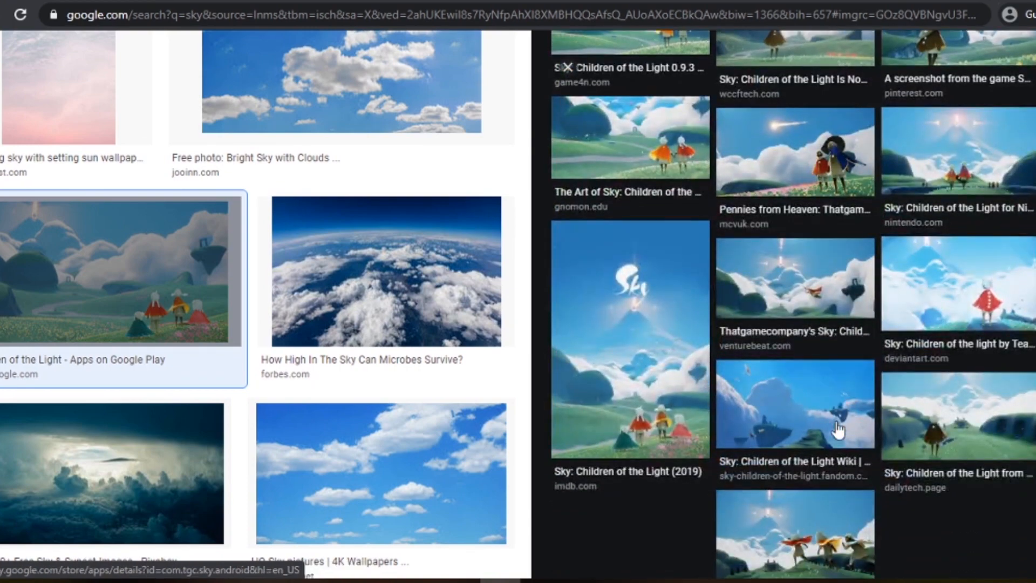
scroll(838, 430, "down", 4)
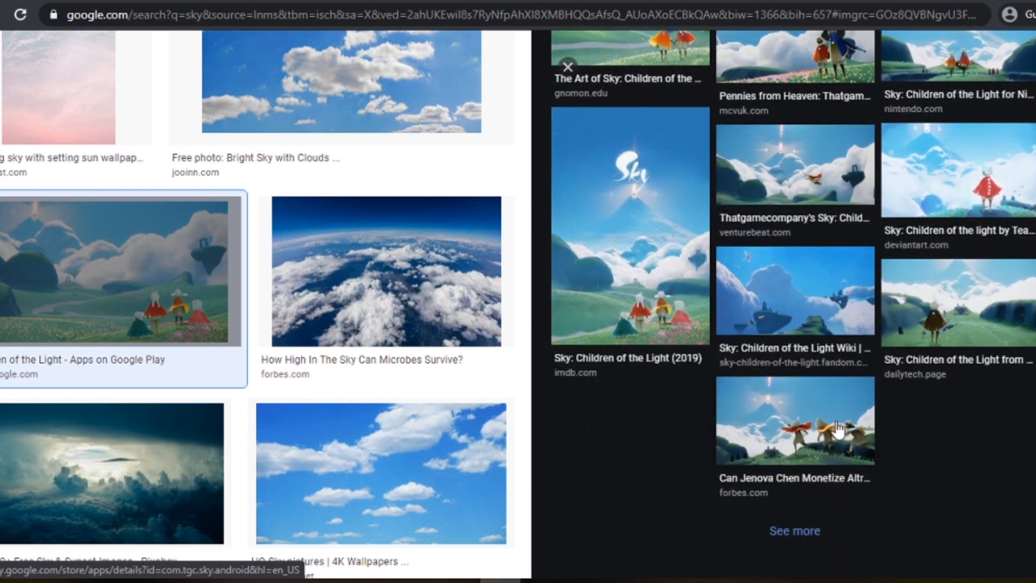
scroll(490, 407, "down", 7)
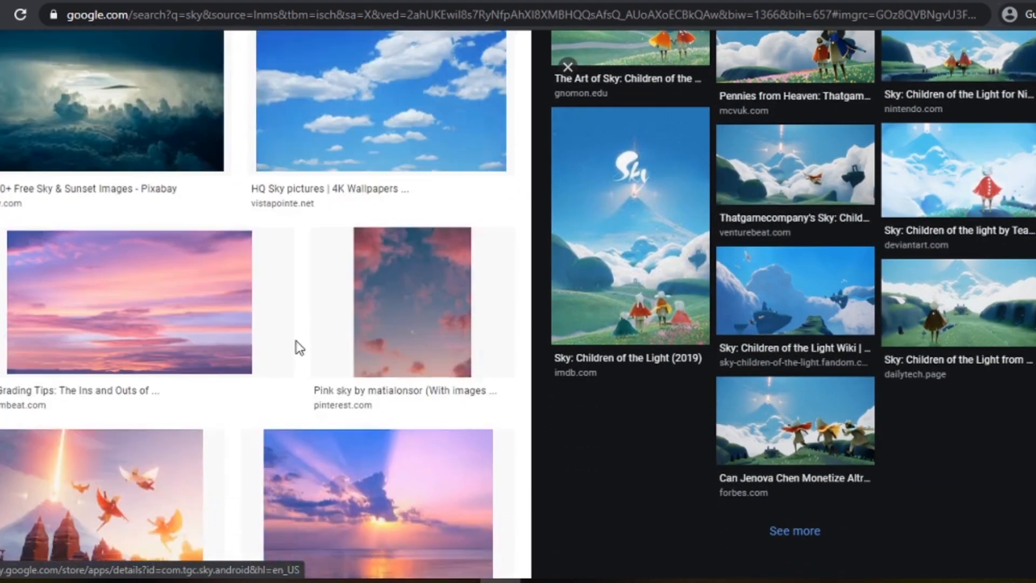
scroll(302, 327, "down", 8)
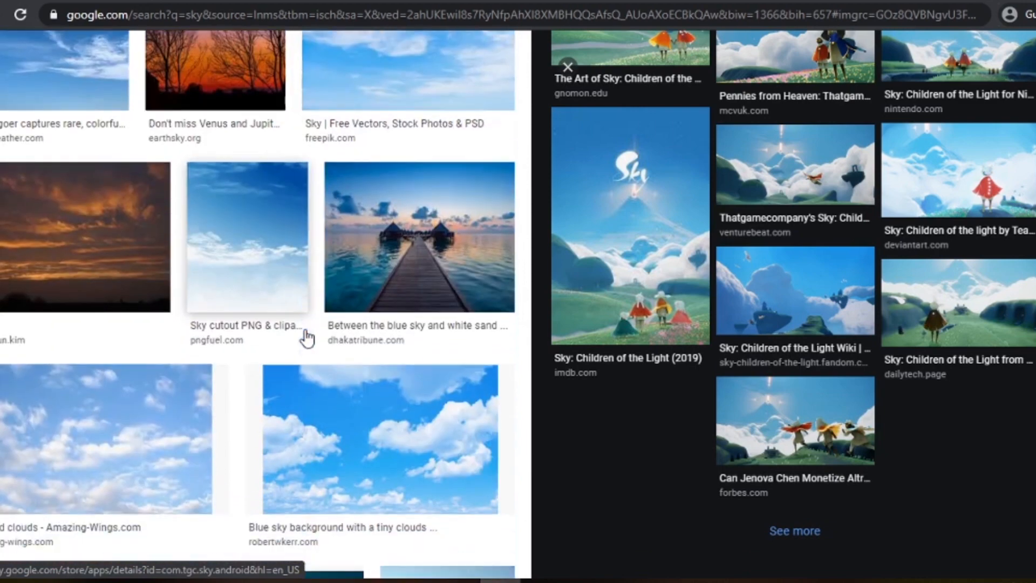
scroll(308, 338, "down", 1)
scroll(308, 338, "down", 13)
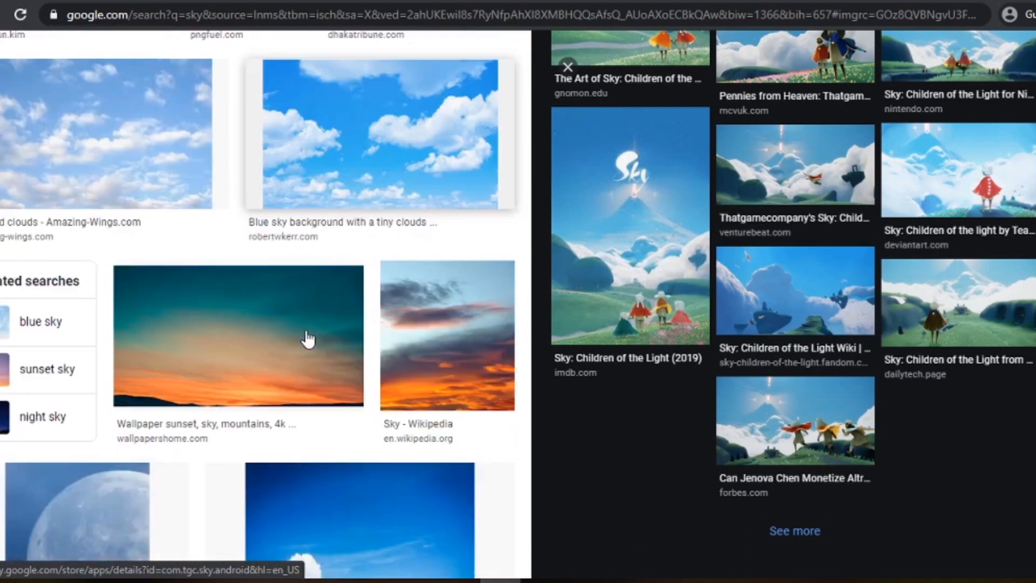
scroll(308, 338, "down", 15)
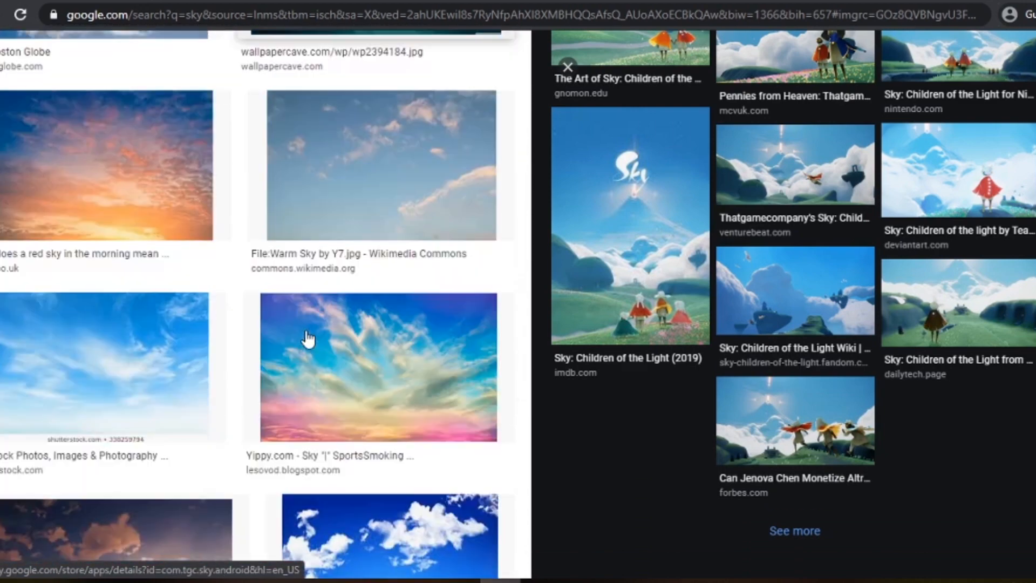
scroll(330, 363, "down", 8)
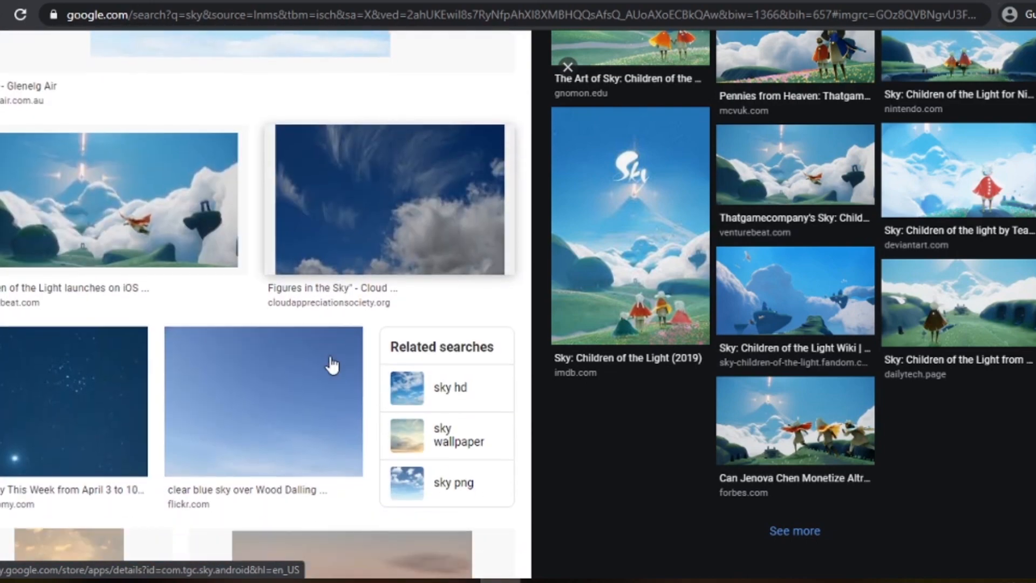
scroll(376, 380, "down", 3)
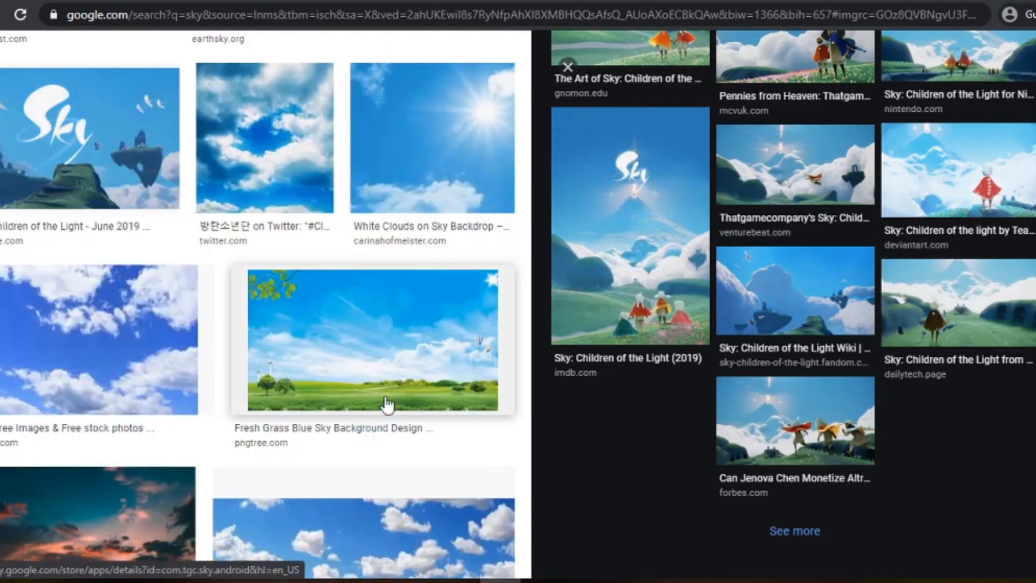
left_click(398, 397)
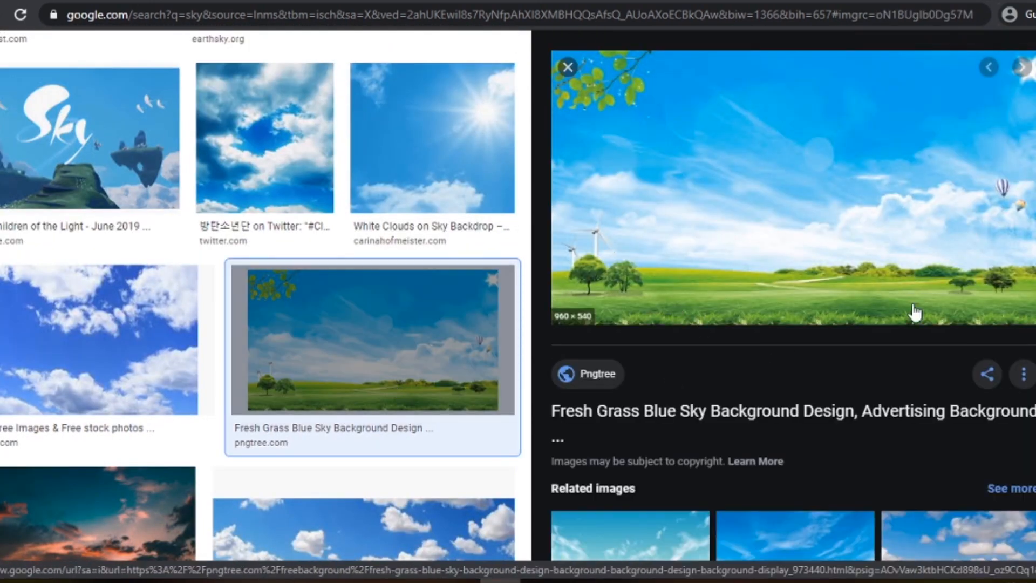
Step: Save the previewed grass and sky background image and open the downloaded JPG in Photoshop
right_click(766, 206)
left_click(837, 358)
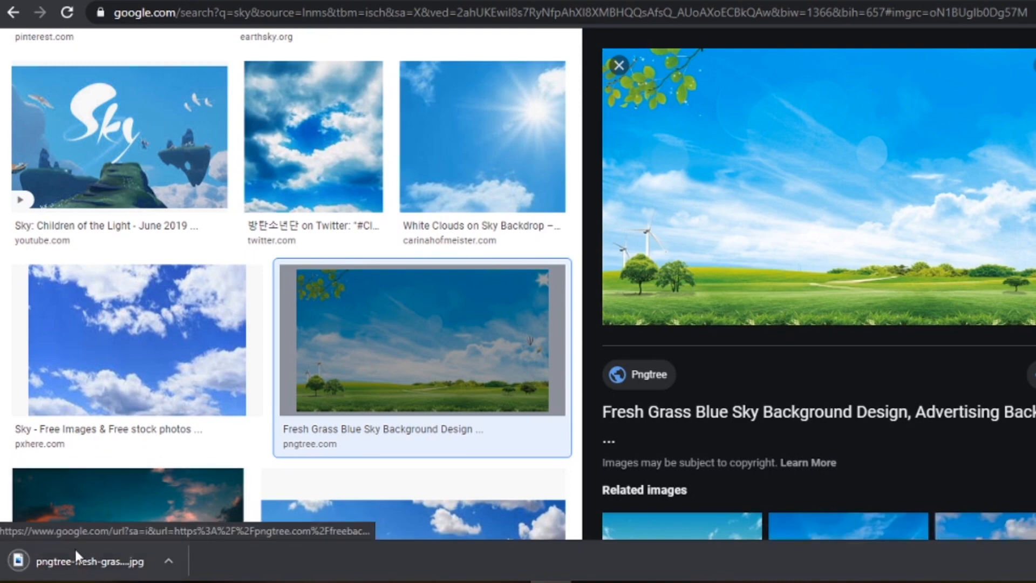
left_click_drag(79, 561, 264, 582)
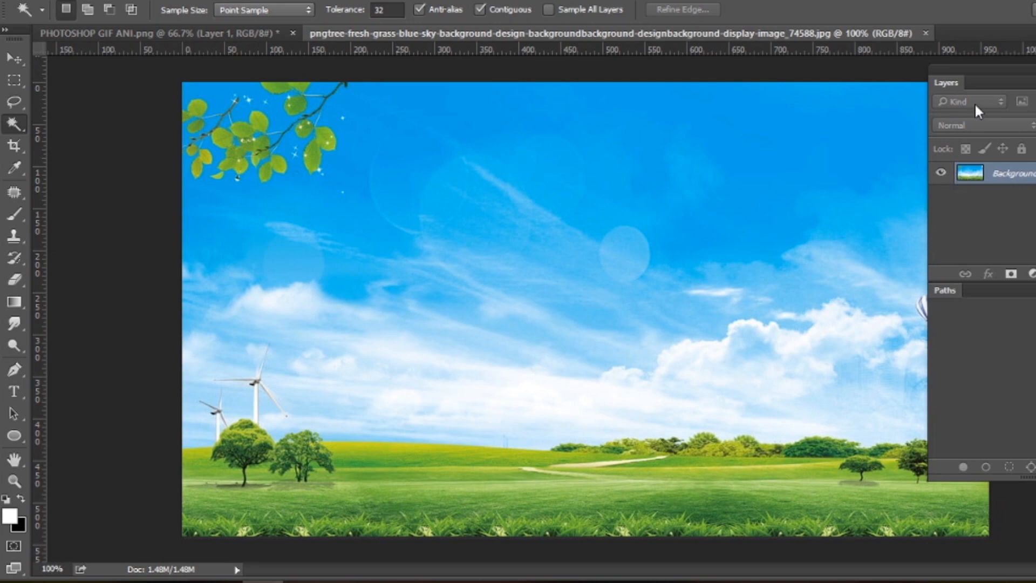
left_click(536, 153, "alt")
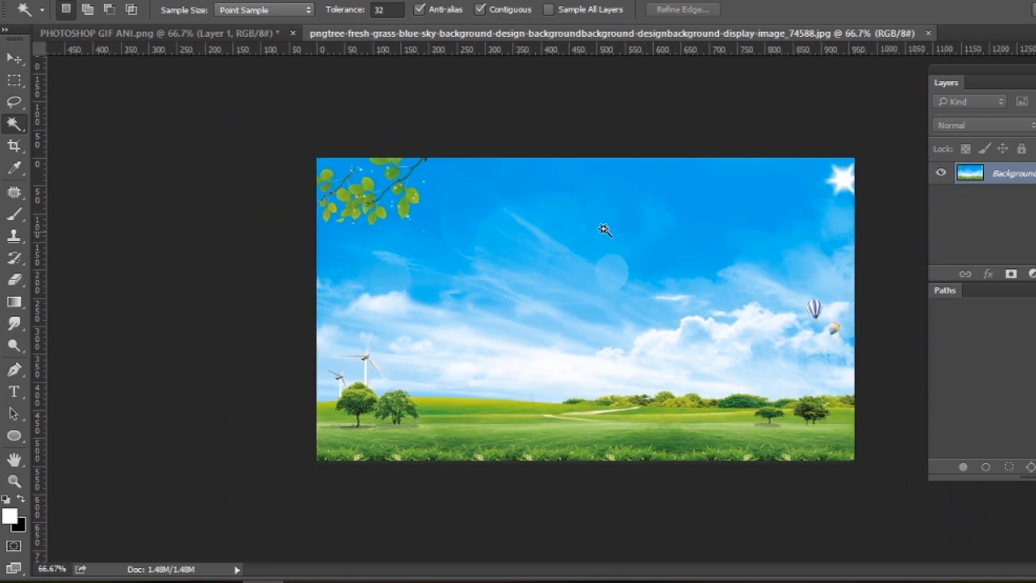
Step: In PHOTOSHOP GIF ANI.png, lasso the first parrot of the top row and copy it into the sky background document
left_click(203, 36)
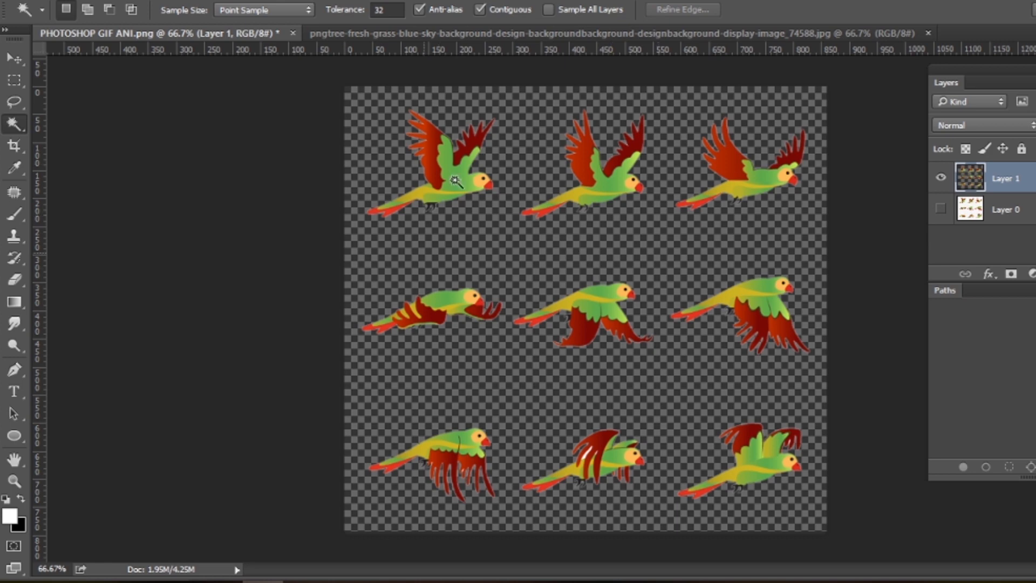
left_click(19, 103)
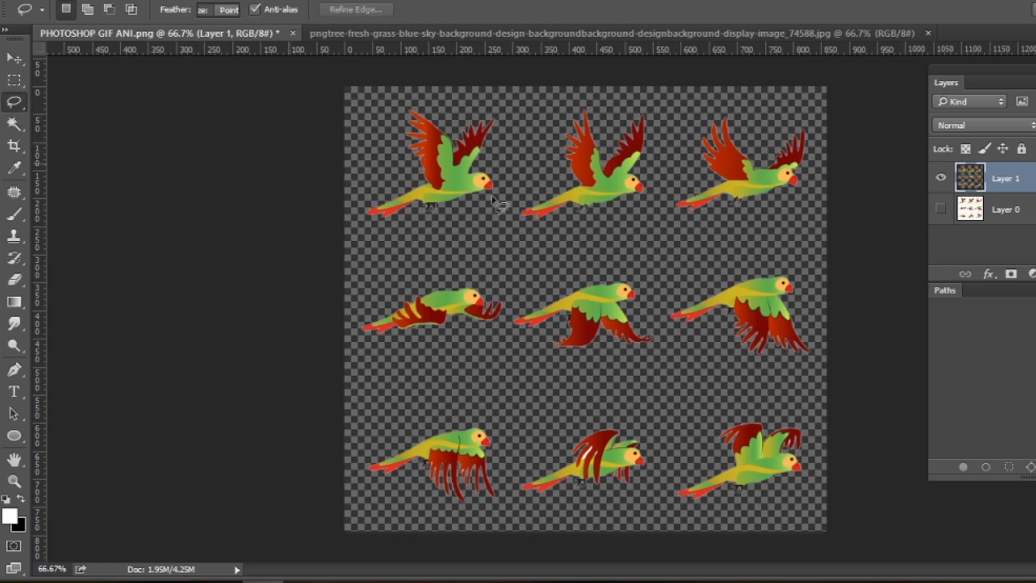
mouse_move(474, 232)
left_mouse_down()
mouse_move(363, 249)
mouse_move(341, 223)
mouse_move(344, 168)
mouse_move(412, 91)
mouse_move(443, 86)
mouse_move(490, 101)
mouse_move(508, 127)
mouse_move(505, 237)
left_mouse_up()
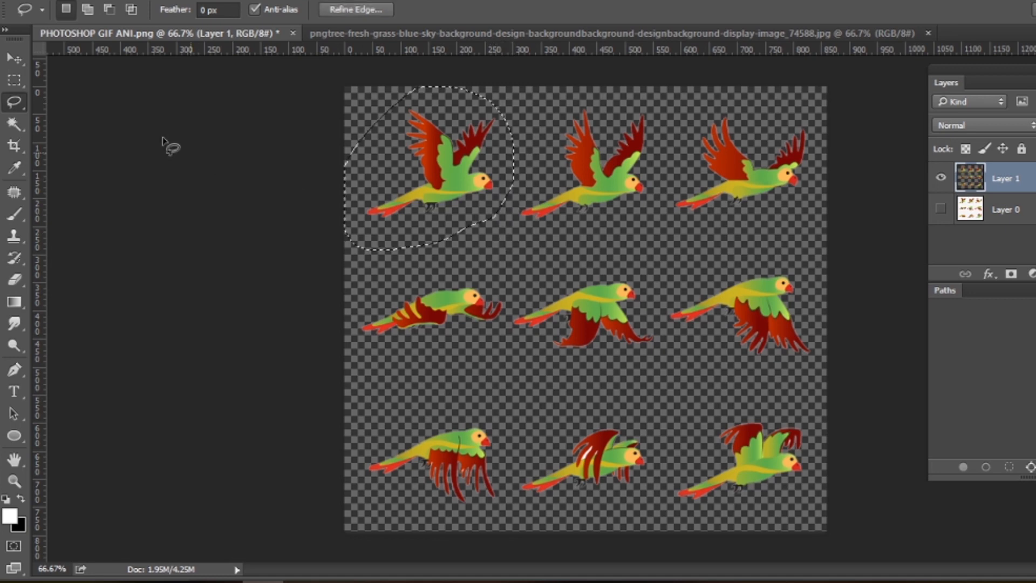
left_click(14, 58)
mouse_move(435, 193)
left_mouse_down()
mouse_move(529, 34)
mouse_move(562, 340)
left_mouse_up()
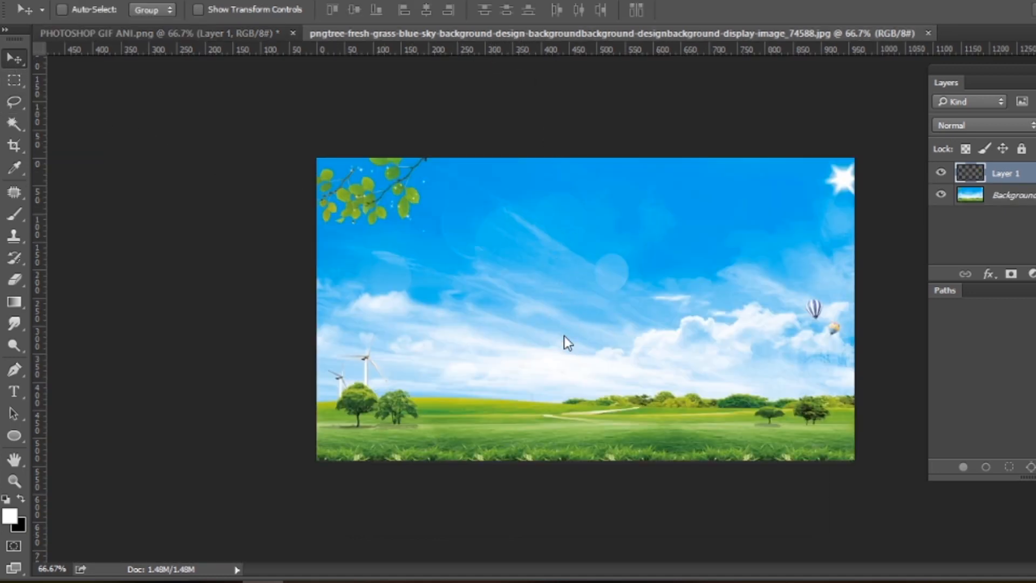
Step: Lasso the second parrot of the top row in PHOTOSHOP GIF ANI.png and copy it into the sky background document
left_click(229, 32)
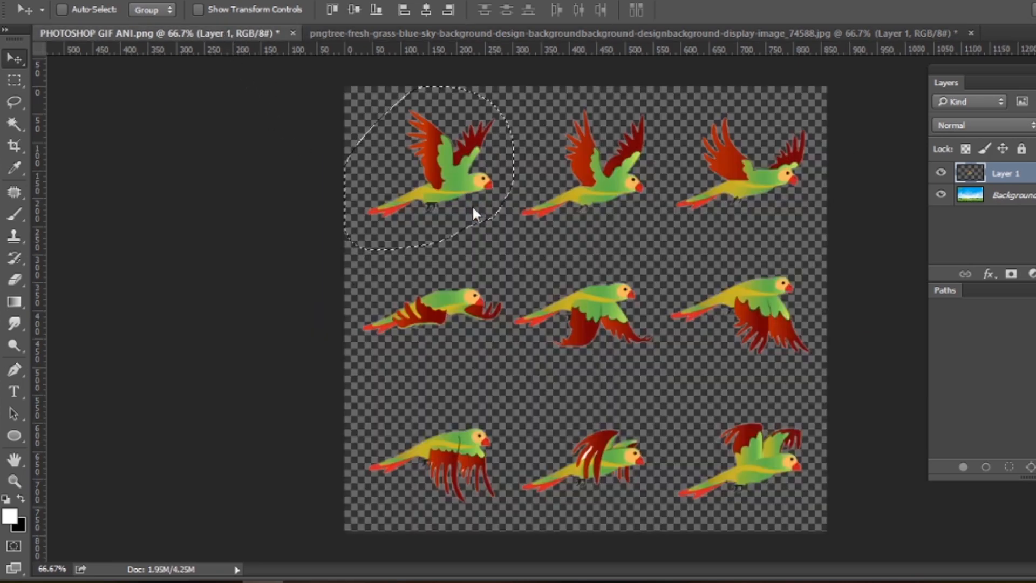
key("l")
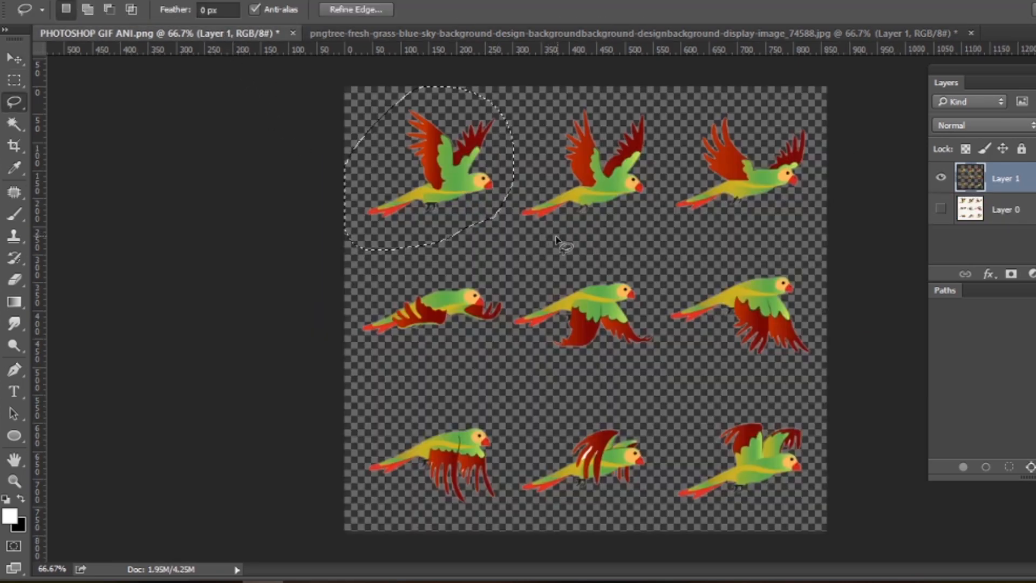
mouse_move(562, 243)
left_mouse_down()
mouse_move(505, 211)
mouse_move(516, 155)
mouse_move(551, 98)
mouse_move(608, 86)
mouse_move(646, 103)
mouse_move(666, 133)
mouse_move(659, 196)
mouse_move(593, 231)
left_mouse_up()
left_click(14, 57)
mouse_move(588, 178)
left_mouse_down()
mouse_move(626, 24)
mouse_move(604, 227)
mouse_move(584, 293)
left_mouse_up()
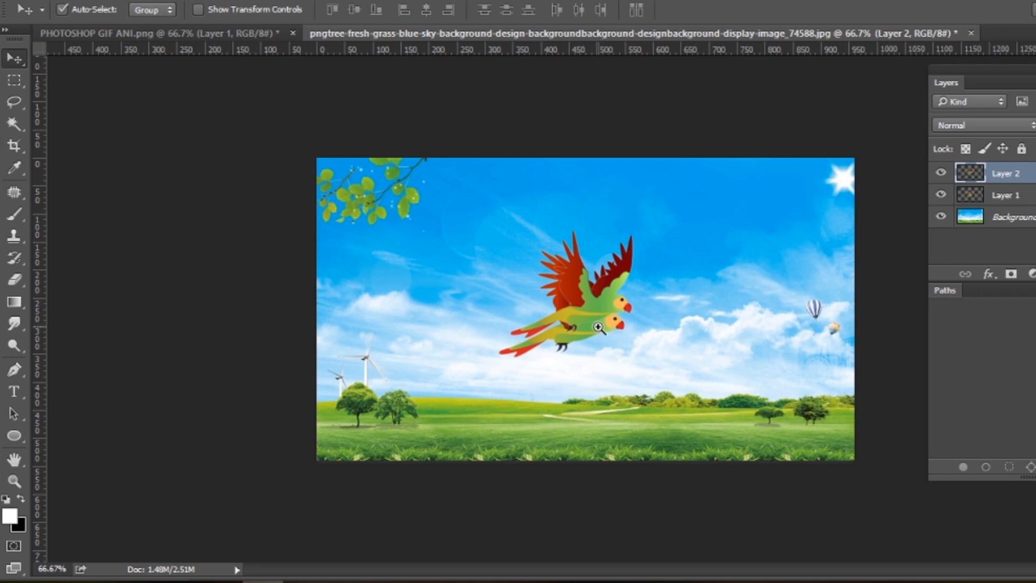
Step: Position the second parrot exactly over the first in the sky image, fine-tuning it in small nudges until the bodies line up
left_click(598, 327, "ctrl")
left_click_drag(588, 306, 596, 328)
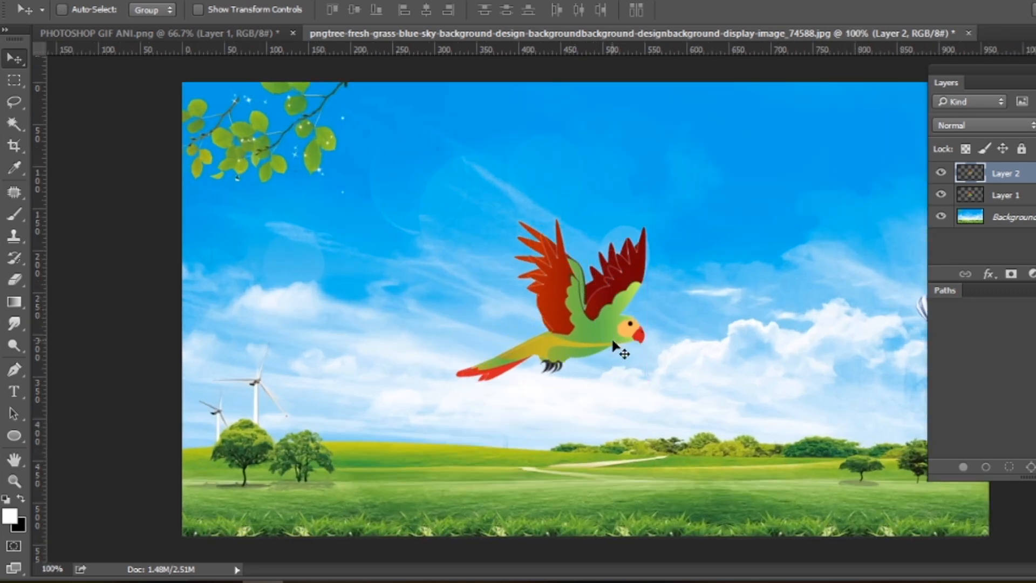
scroll(615, 346, "up", 3)
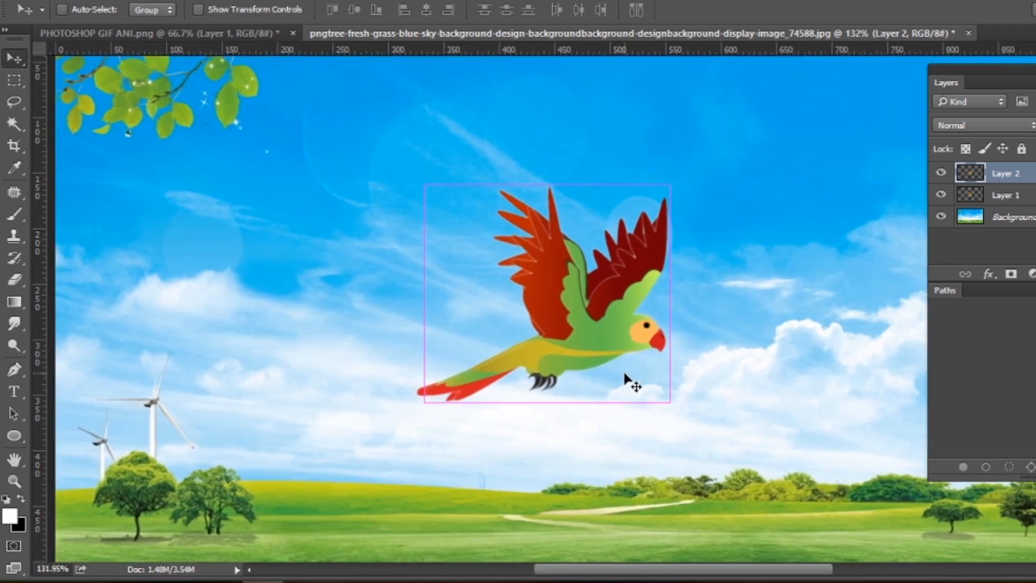
key("Up")
key("Up")
key("Left")
key("Left")
key("Up")
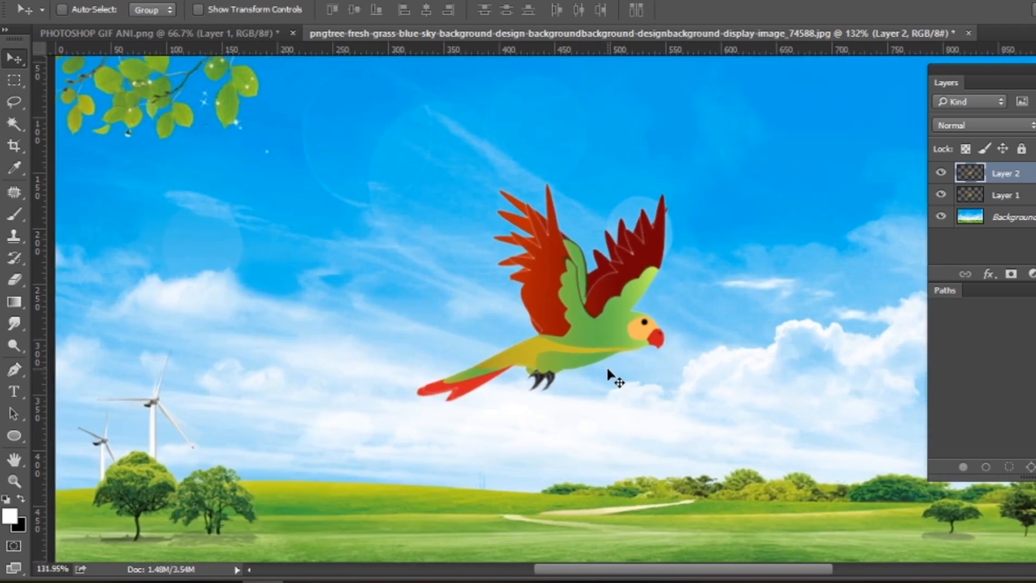
key("Right")
key("Right")
key("Right")
key("Down")
key("Down")
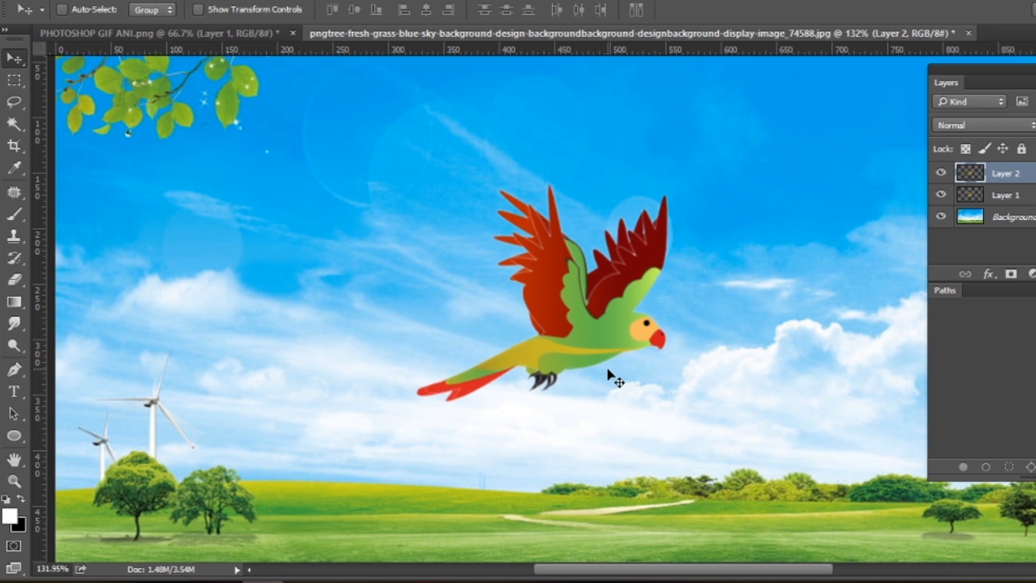
key("Right")
key("Right")
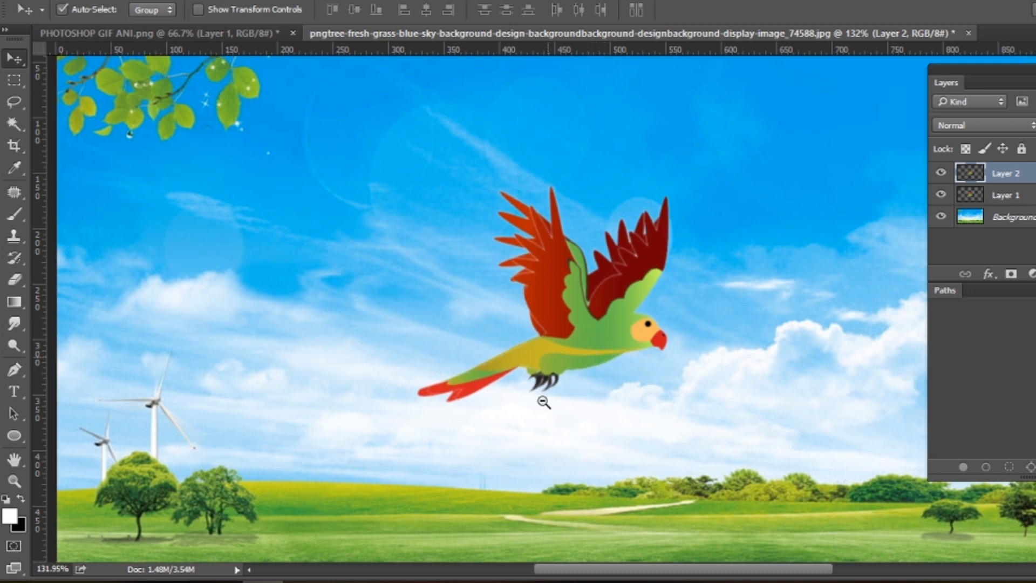
key("ctrl+minus")
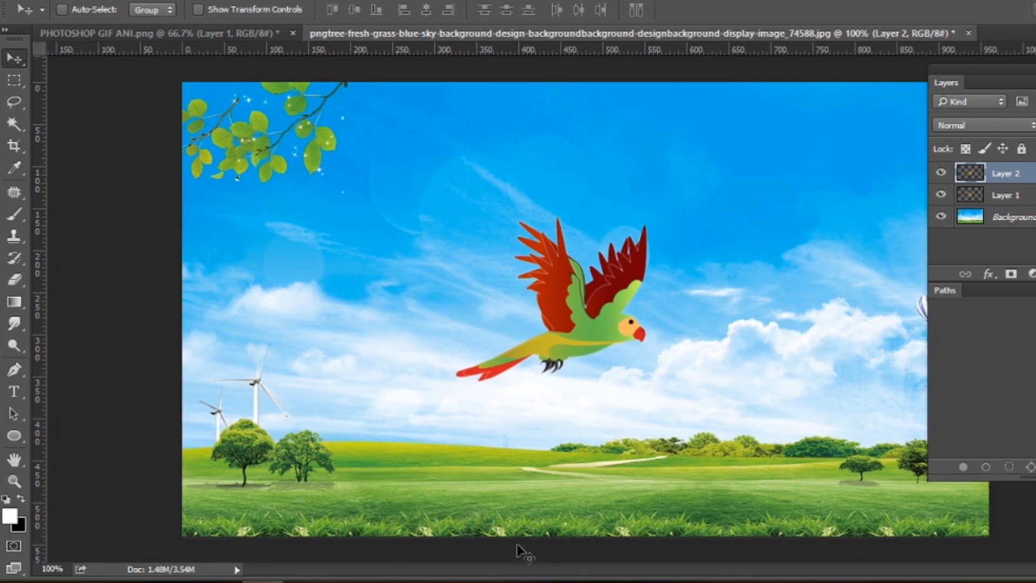
Step: Lasso the third parrot of the top row, copy it into the sky document and place it over the stacked parrots
left_click(236, 32)
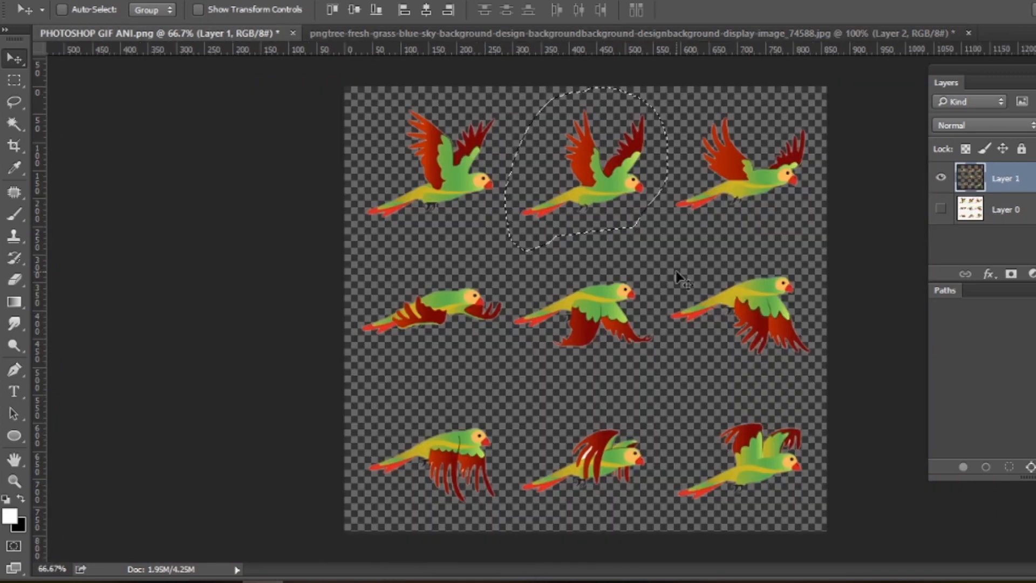
key("l")
key("ctrl+d")
mouse_move(690, 96)
left_mouse_down()
mouse_move(765, 92)
mouse_move(817, 119)
mouse_move(833, 171)
mouse_move(748, 262)
left_mouse_up()
left_click(14, 58)
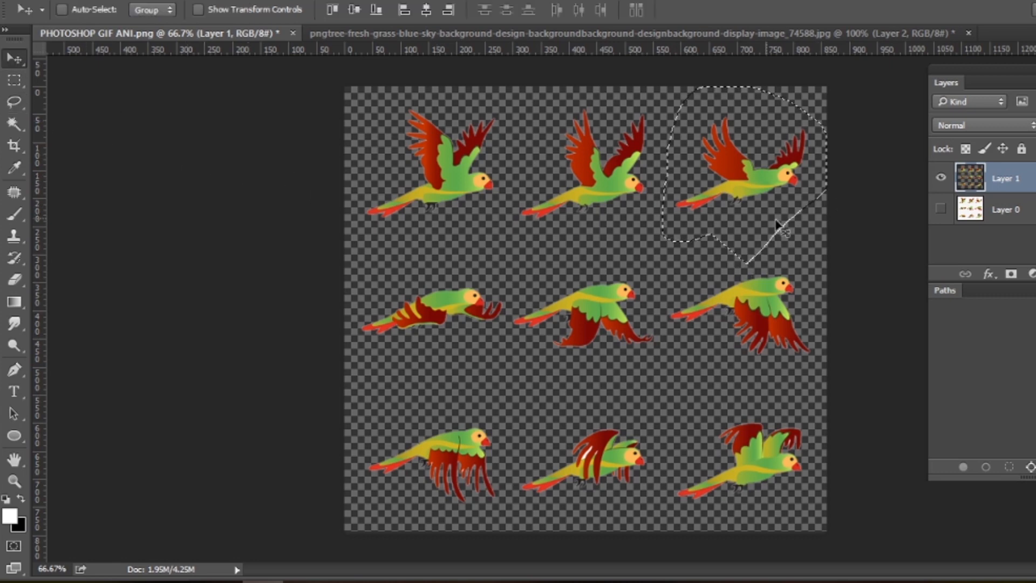
mouse_move(743, 191)
left_mouse_down()
mouse_move(754, 24)
mouse_move(625, 286)
left_mouse_up()
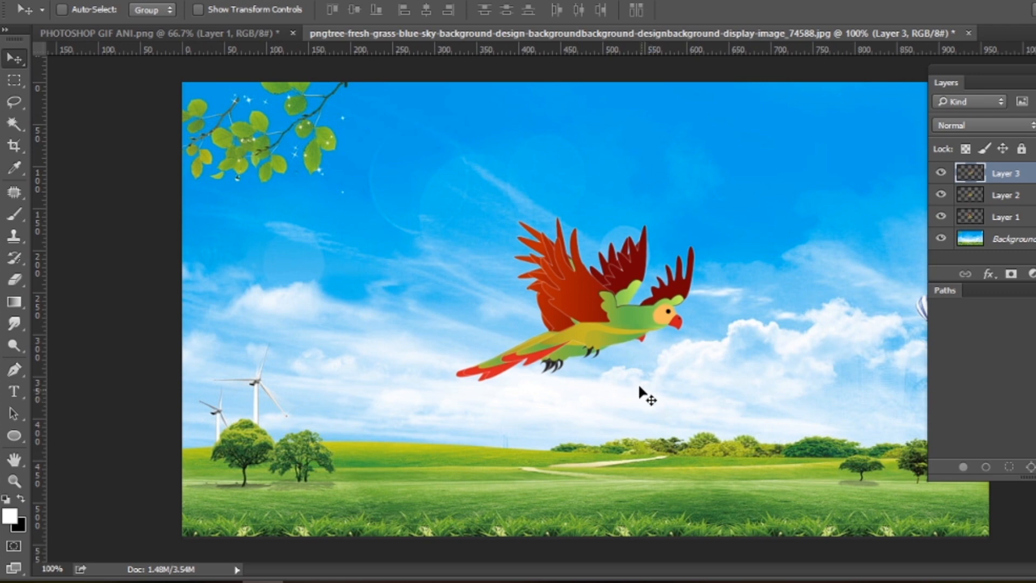
left_click(601, 363, "ctrl")
left_click_drag(663, 268, 630, 347)
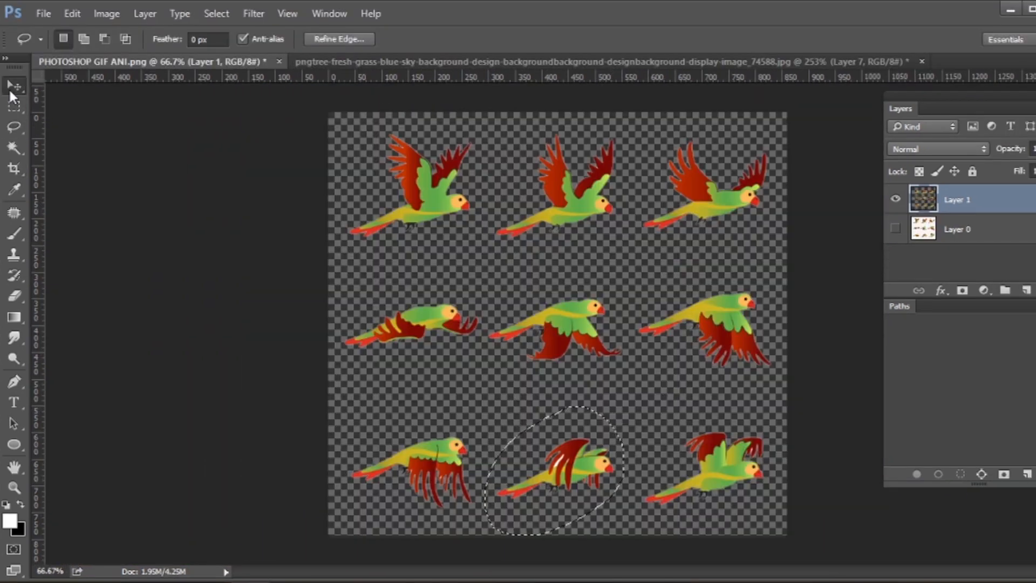
Step: Copy the lassoed middle parrot of the bottom row into the sky document and place it over the stacked parrots
left_click(8, 87)
mouse_move(574, 437)
left_mouse_down()
mouse_move(627, 64)
mouse_move(549, 345)
mouse_move(583, 340)
mouse_move(539, 346)
left_mouse_up()
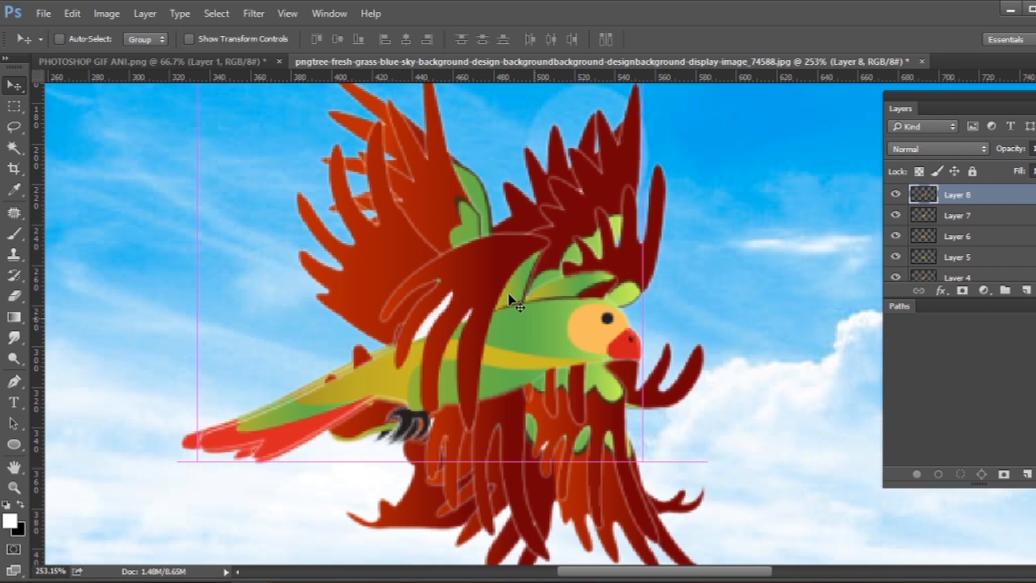
Step: Lasso the last parrot of the bottom row, copy it into the sky document and align it over the stacked parrots
left_click(235, 63)
key("l")
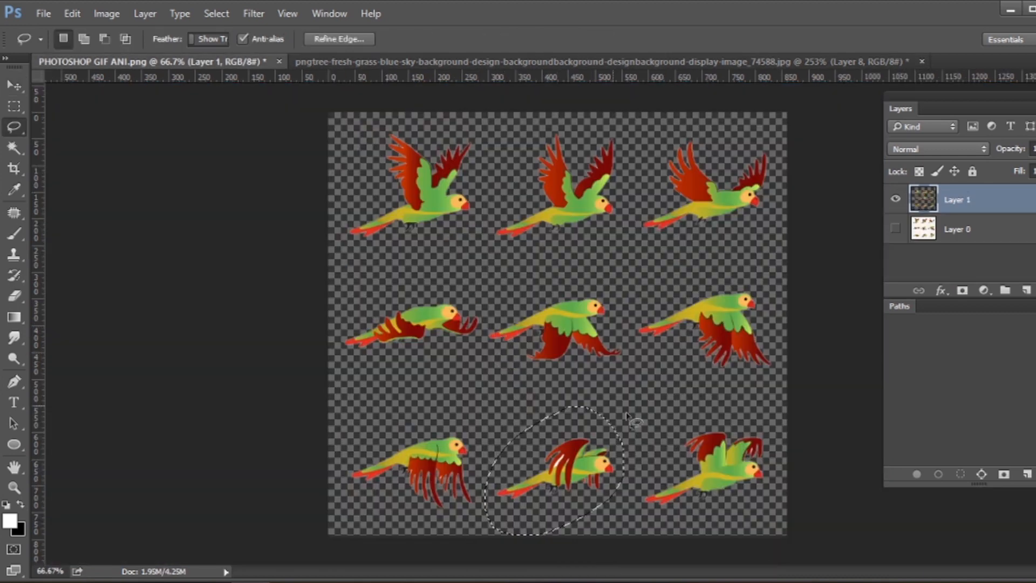
mouse_move(692, 397)
left_mouse_down()
mouse_move(699, 406)
mouse_move(628, 518)
mouse_move(809, 488)
mouse_move(713, 384)
mouse_move(693, 398)
left_mouse_up()
key("v")
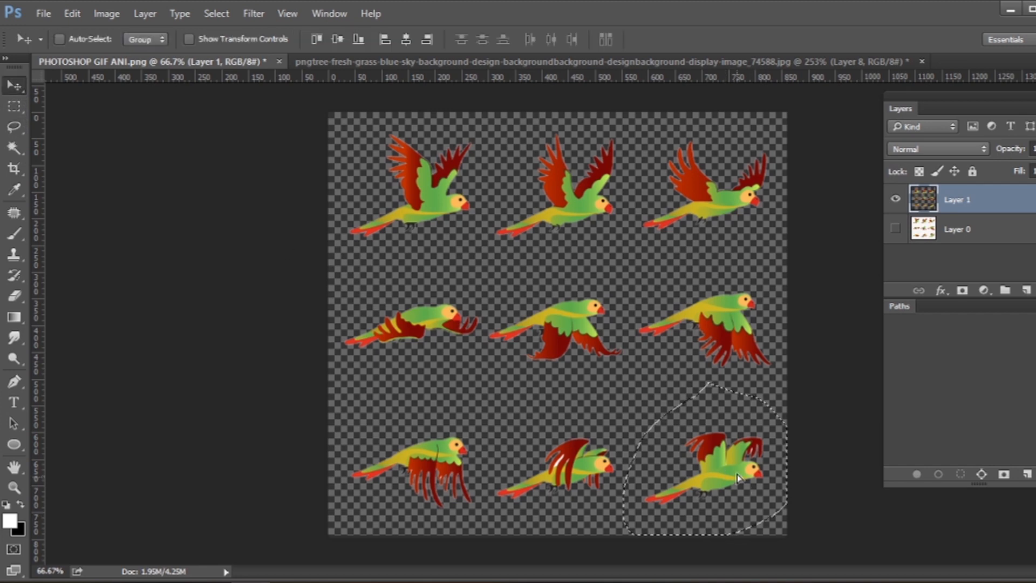
left_click_drag(739, 513, 579, 348)
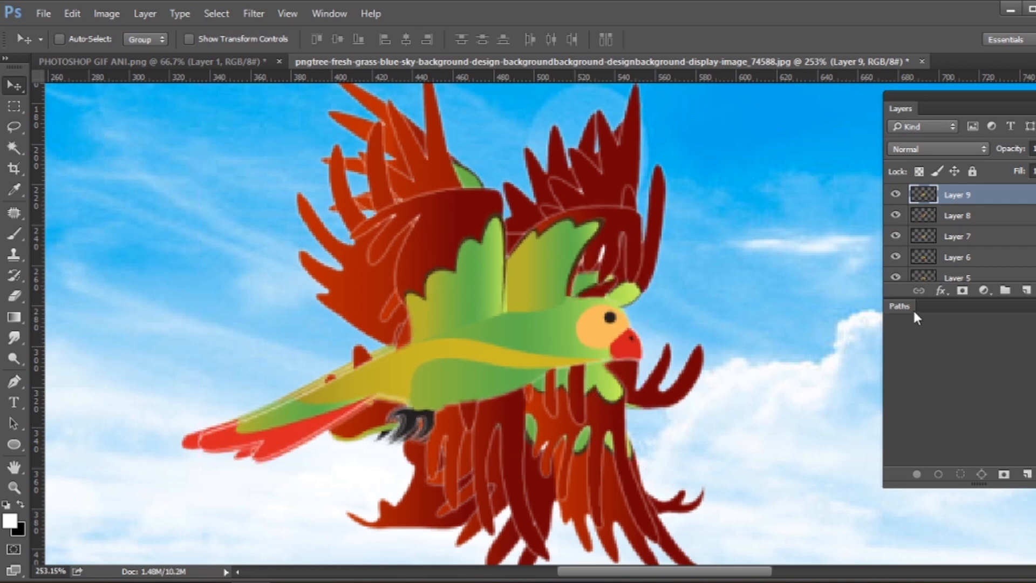
Step: Separate Paths from the Layers panel and lengthen Layers until every layer of the sky document is listed
left_click_drag(914, 312, 77, 98)
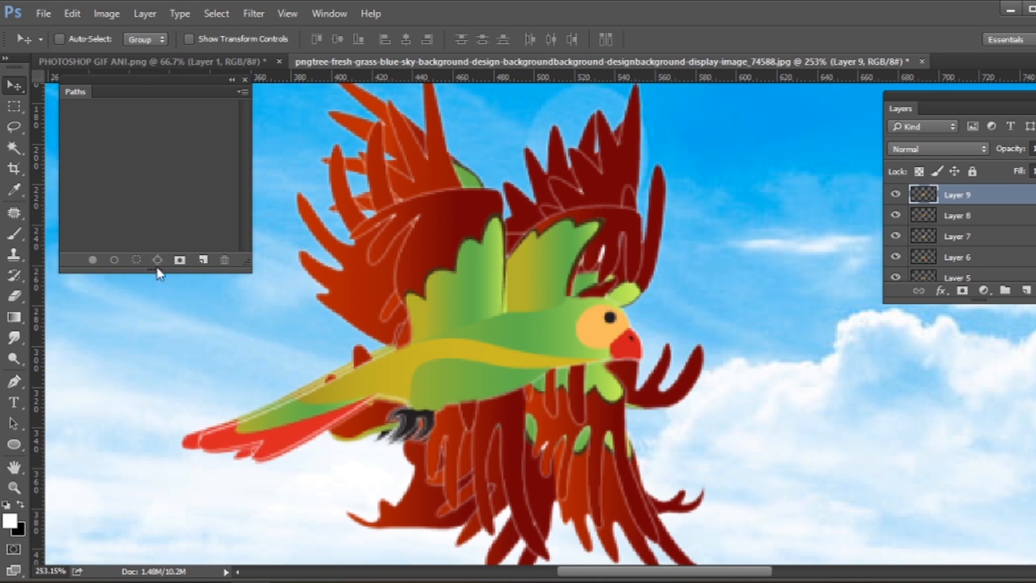
left_click_drag(159, 275, 108, 482)
left_click_drag(113, 77, 95, 80)
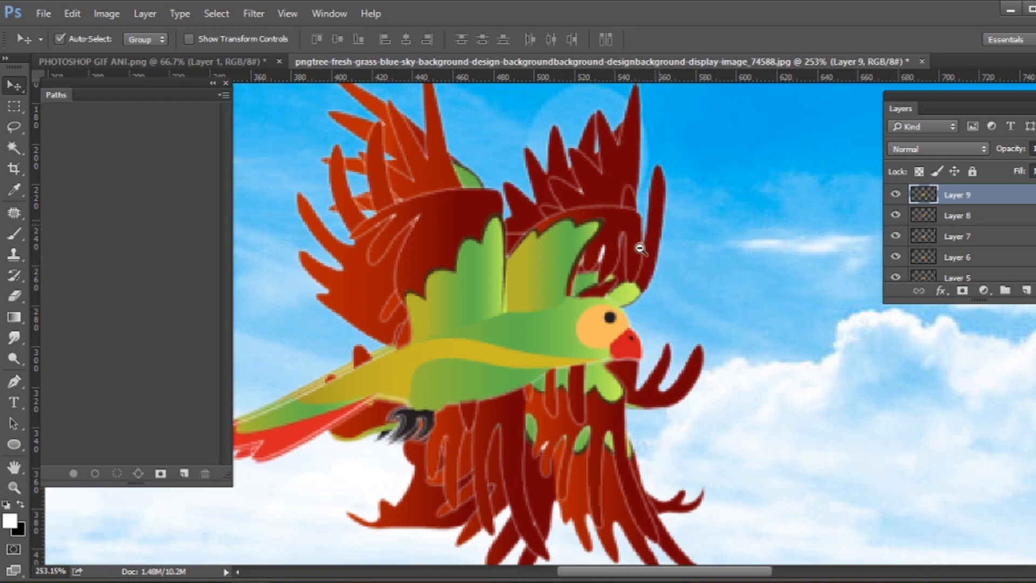
scroll(646, 242, "down", 4)
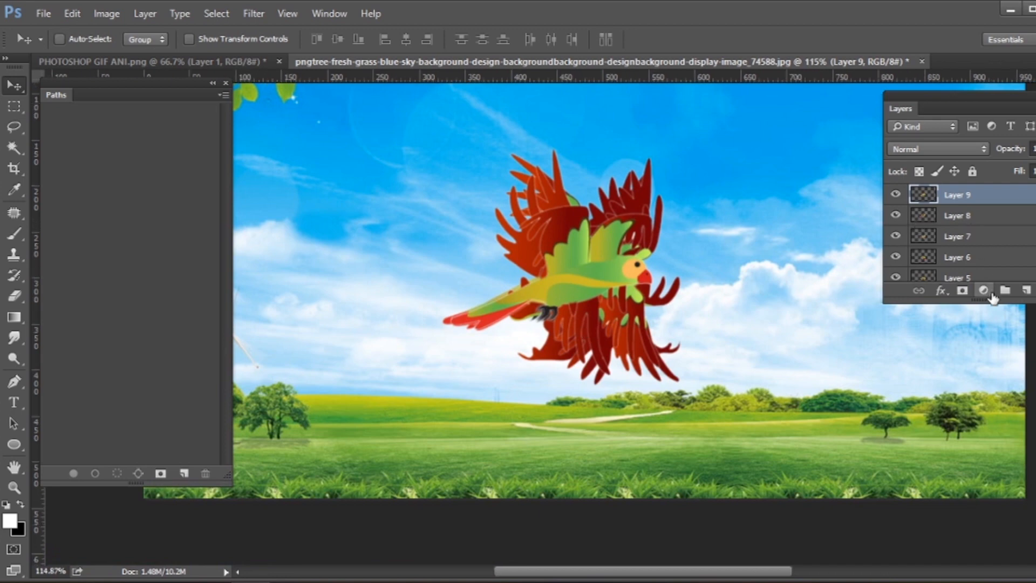
left_click_drag(978, 301, 975, 536)
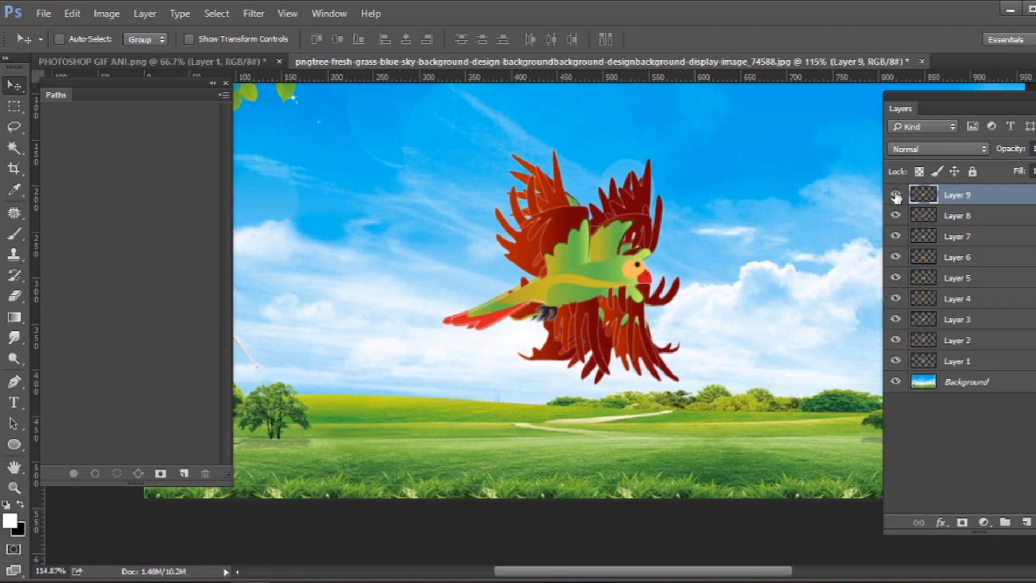
Step: Hide Layers 2 through 9 and select Layer 1, leaving only the first parrot over the background
left_click_drag(896, 196, 894, 274)
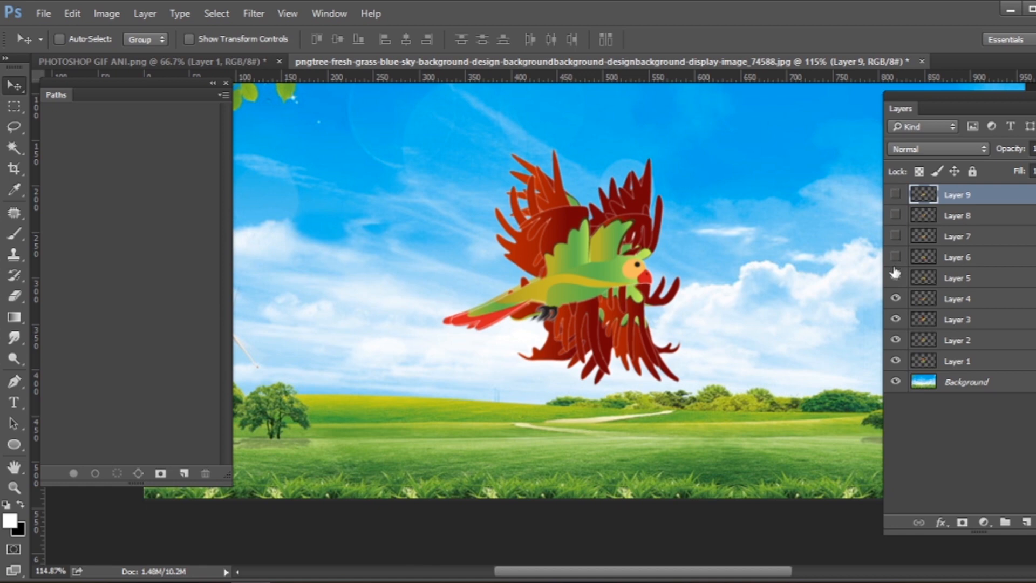
left_click(895, 340)
left_click(948, 363)
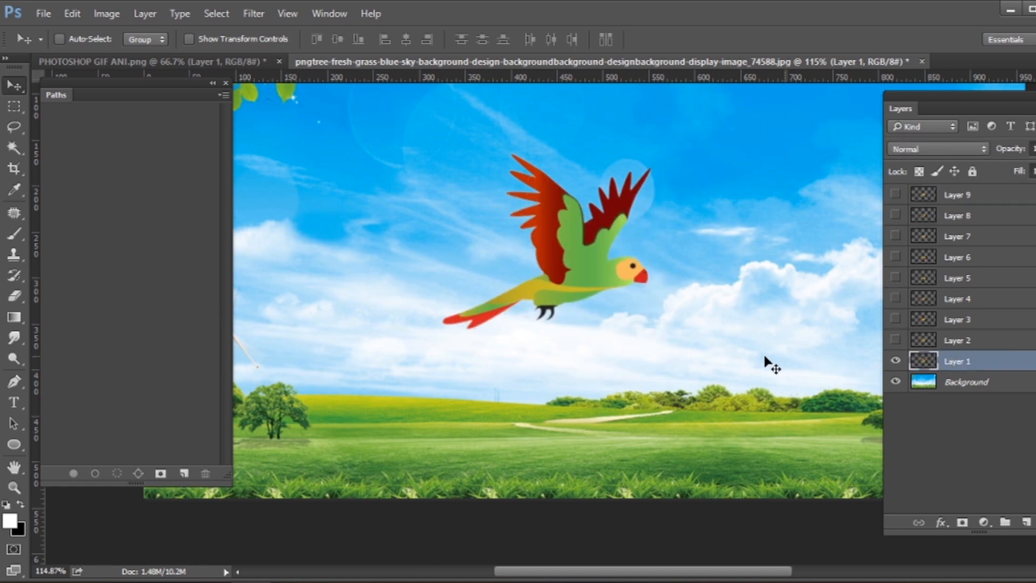
Step: Convert the locked Background into a regular layer named Layer 0 and duplicate it
left_click_drag(731, 298, 682, 391)
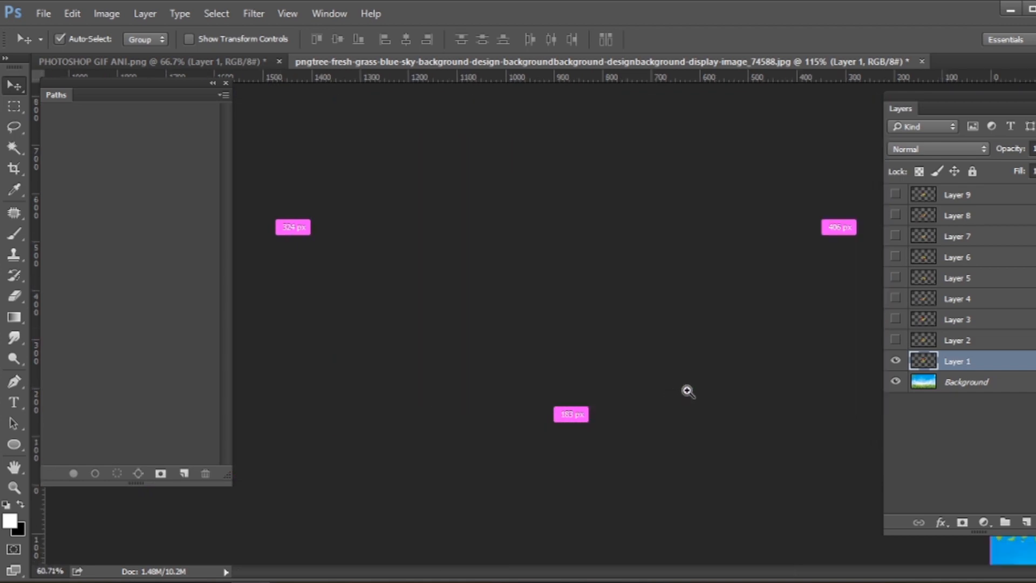
left_click_drag(561, 321, 568, 321)
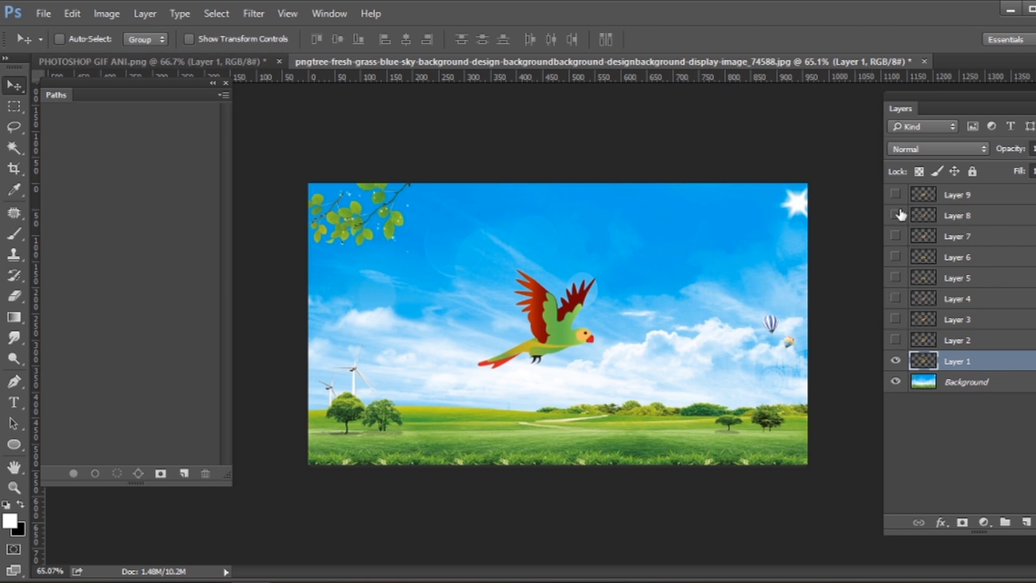
scroll(573, 317, "up", 3)
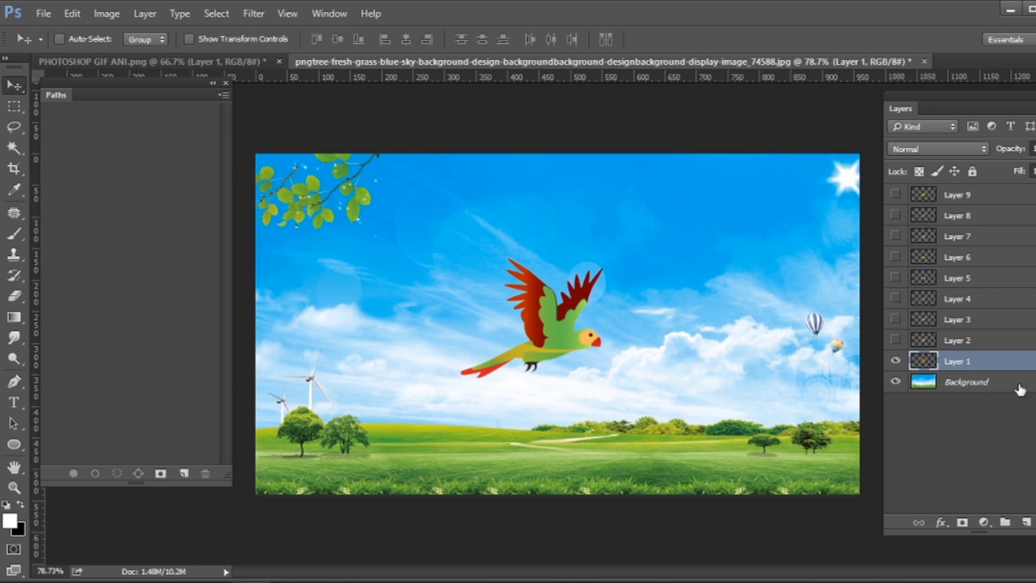
double_click(965, 382)
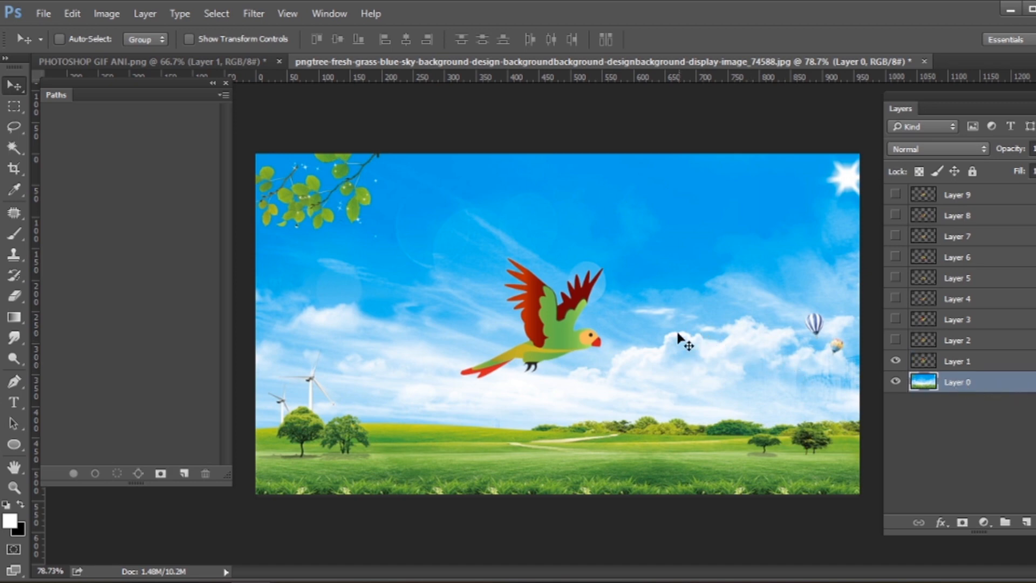
scroll(656, 349, "down", 3)
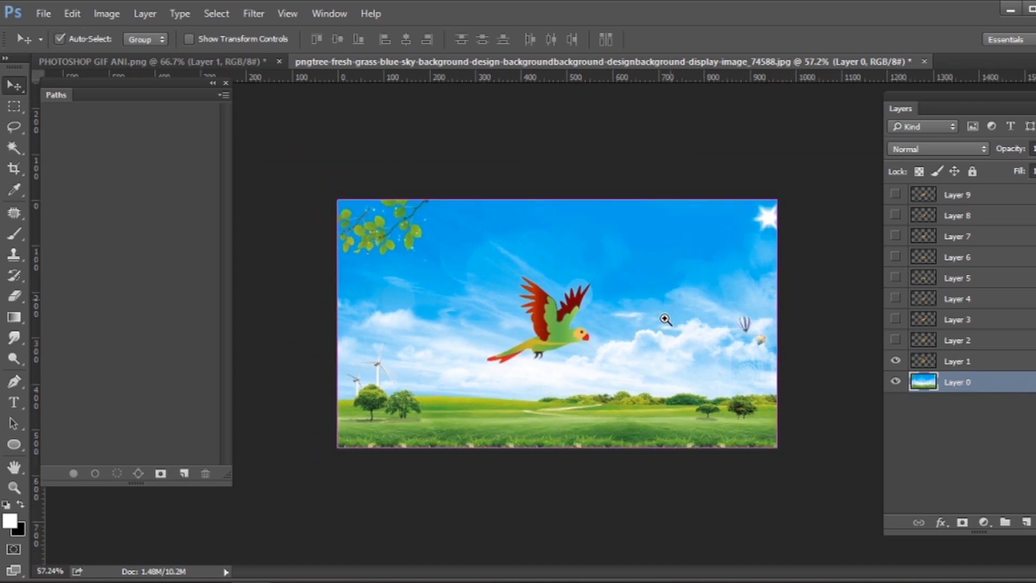
scroll(657, 345, "down", 1)
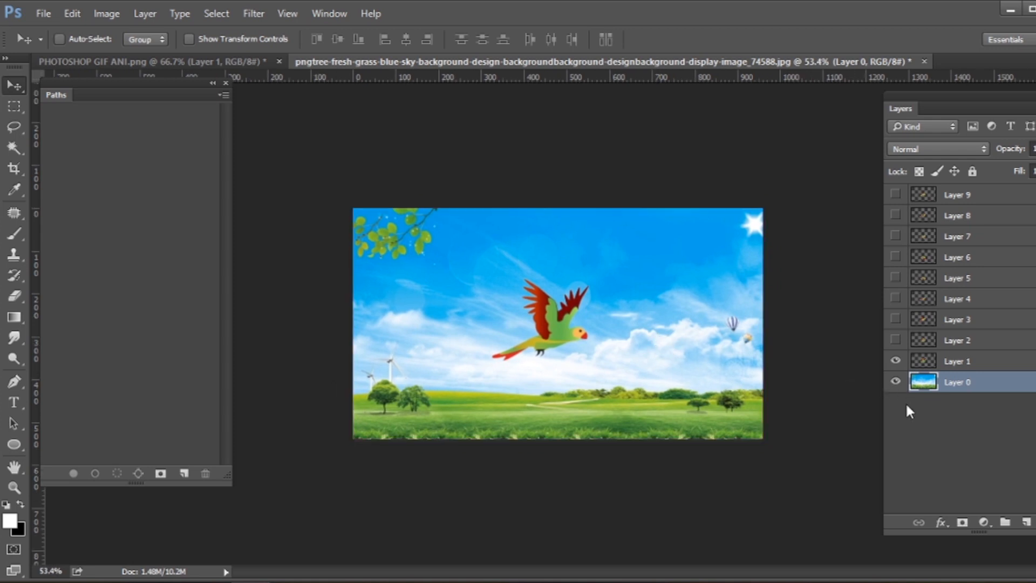
key("ctrl")
left_click_drag(993, 390, 1027, 520)
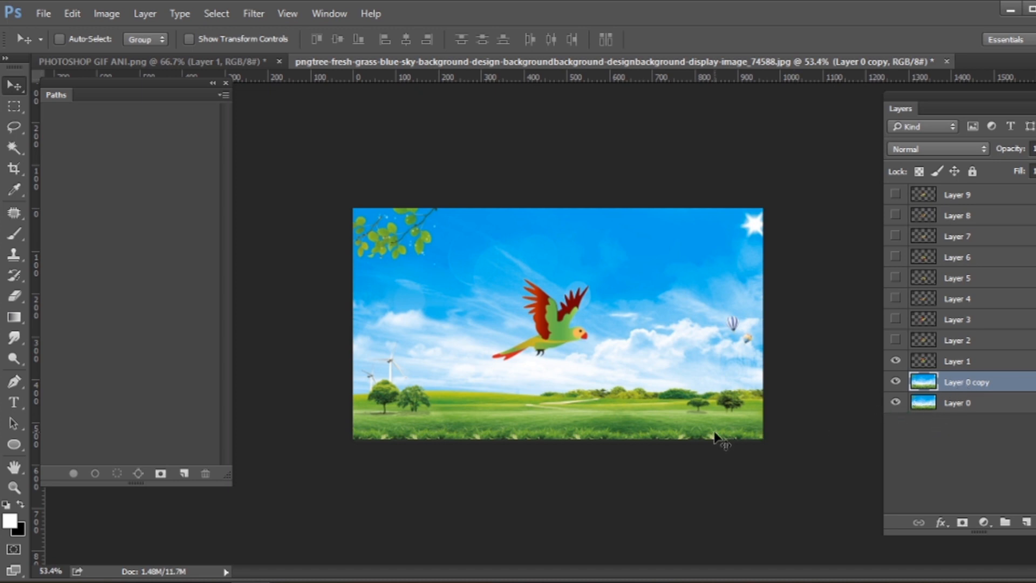
Step: Crop the canvas by an equal strip on the left and right sides, keeping the parrot in the middle
key("c")
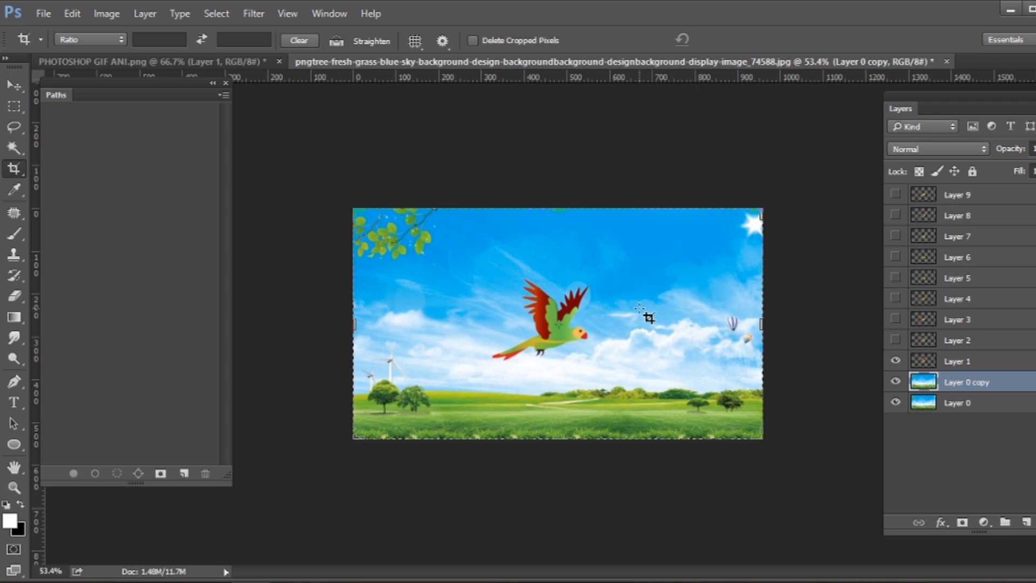
key("p")
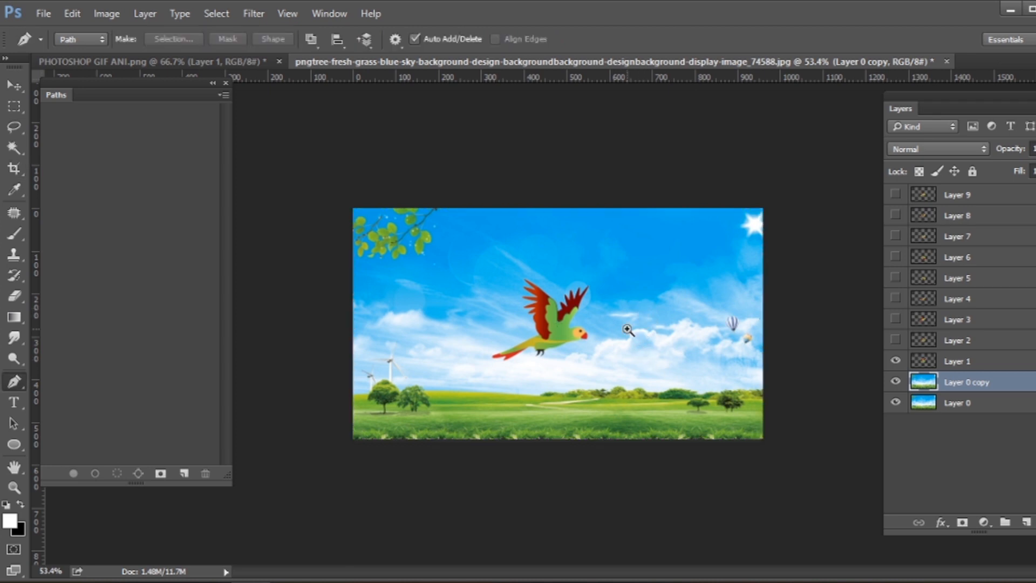
key("ctrl+plus")
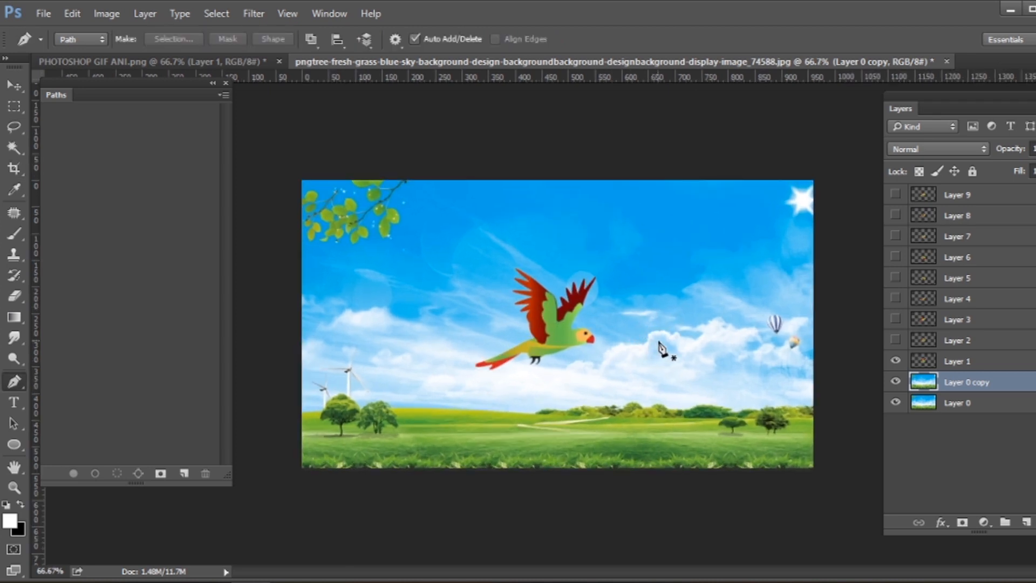
key("c")
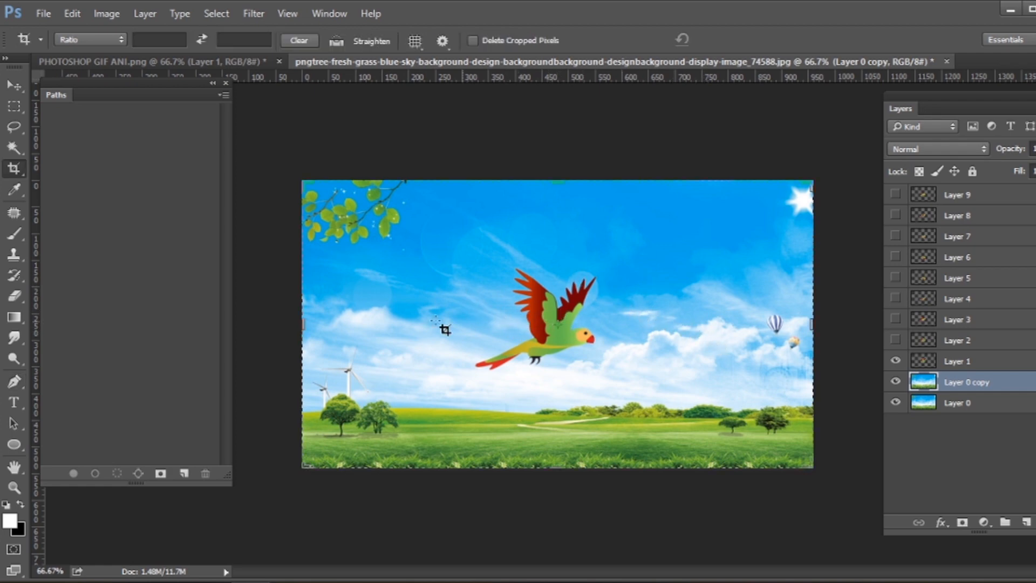
left_click_drag(302, 324, 340, 322)
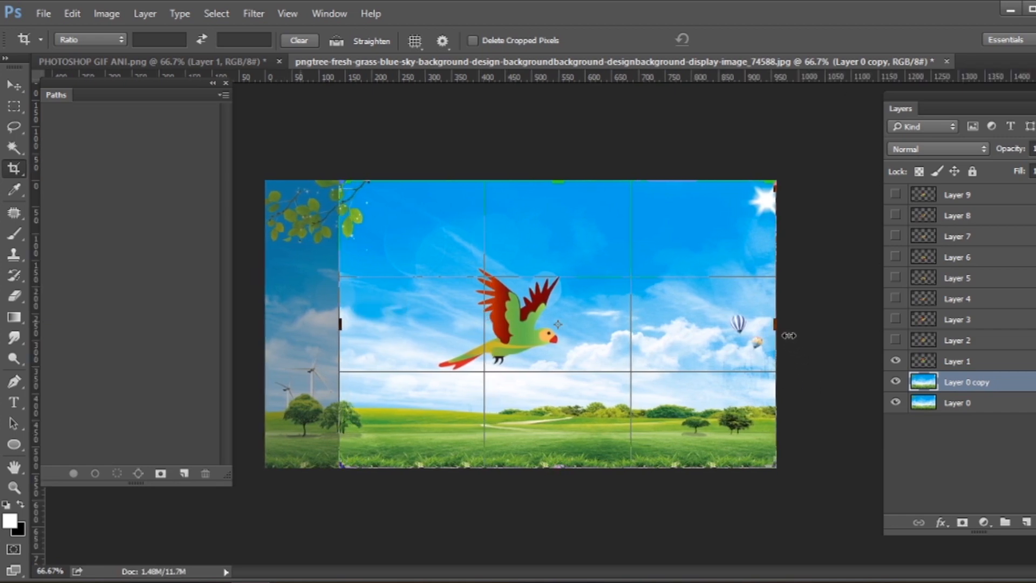
left_click_drag(784, 333, 744, 327)
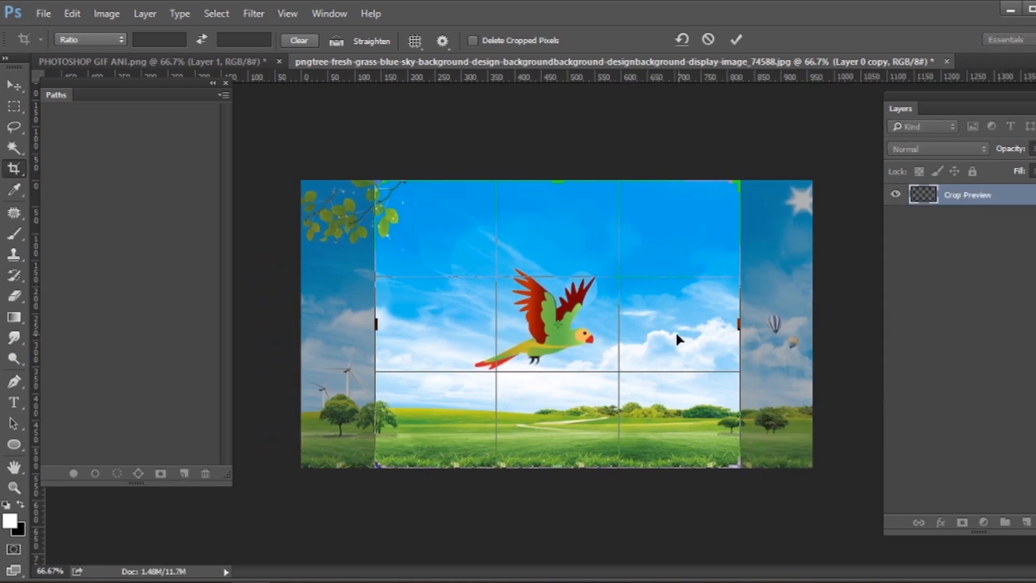
mouse_move(616, 326)
left_mouse_down()
mouse_move(607, 328)
mouse_move(622, 313)
left_mouse_up()
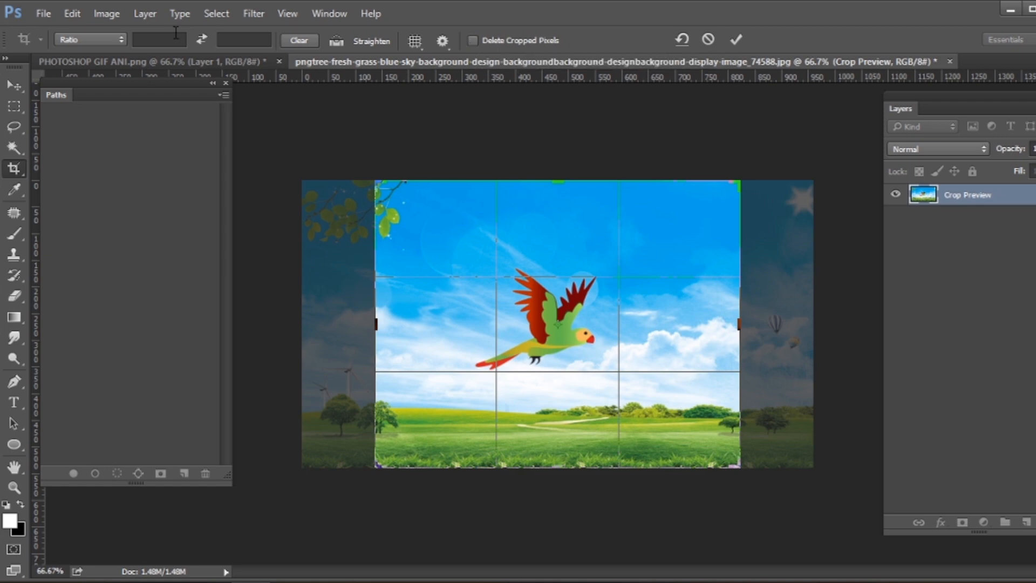
double_click(636, 255)
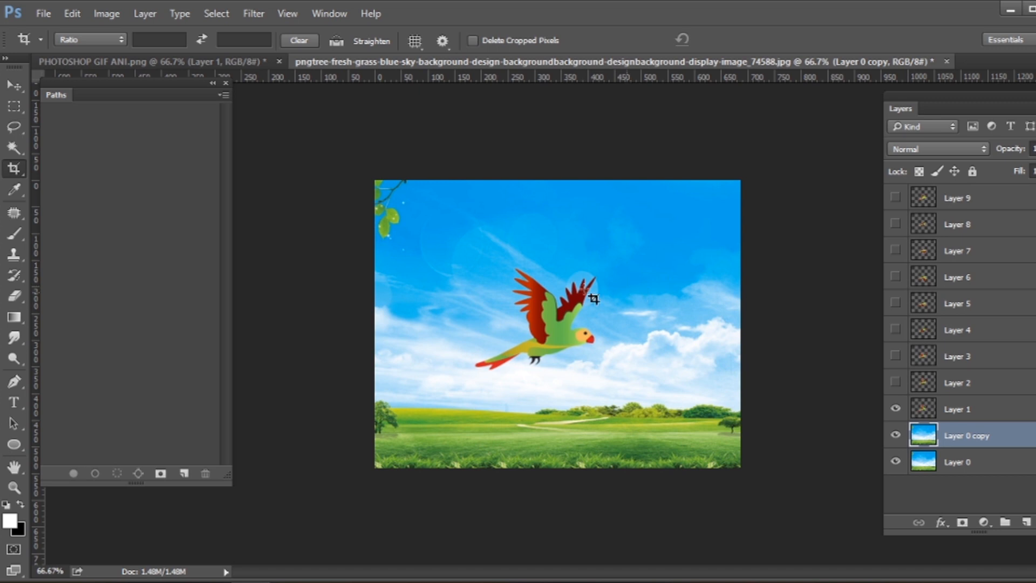
Step: Hide Layer 0 and free-transform Layer 0 copy about its center to about 151% width and 112% height
scroll(589, 298, "up", 2)
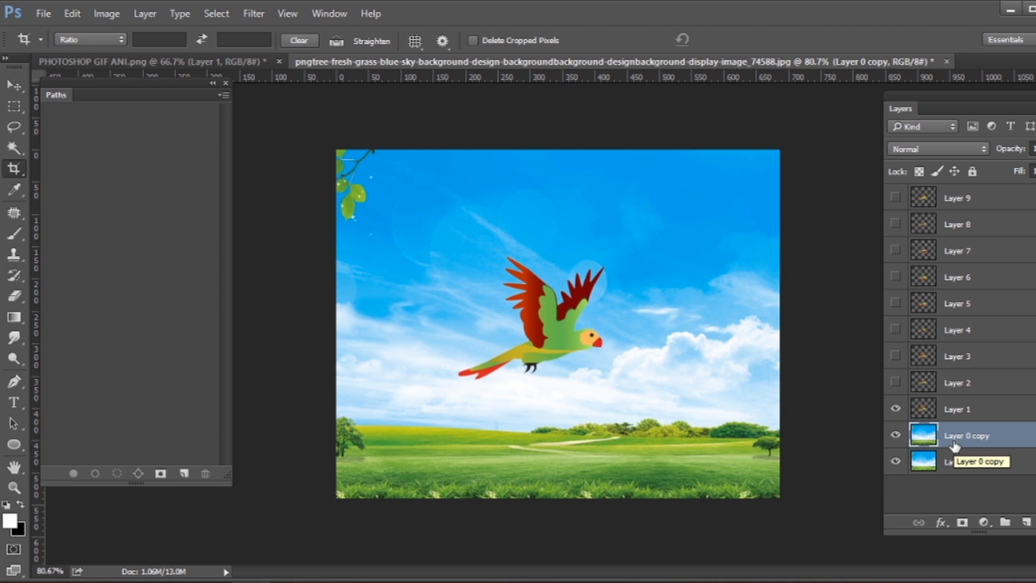
left_click(896, 461)
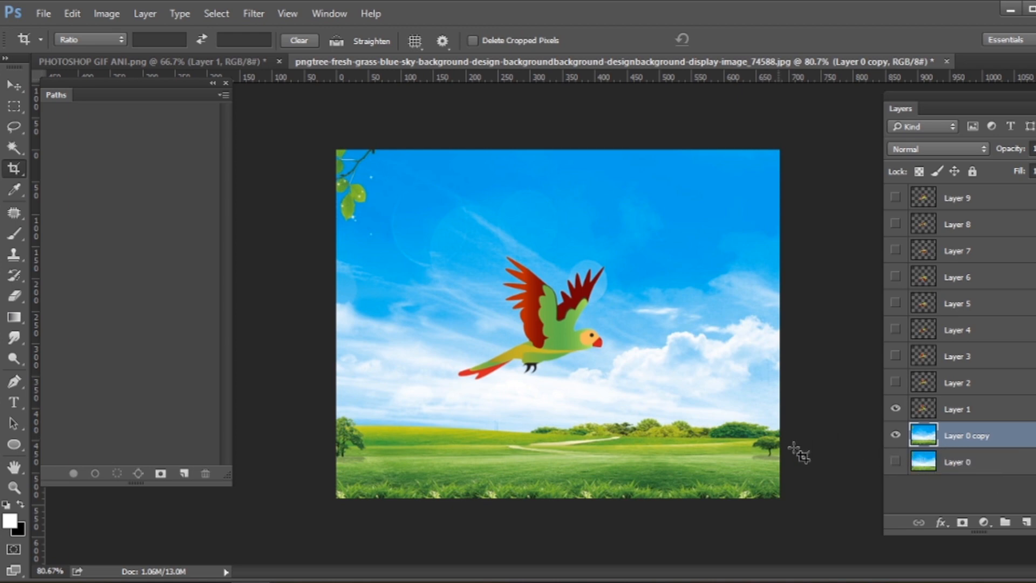
key("ctrl")
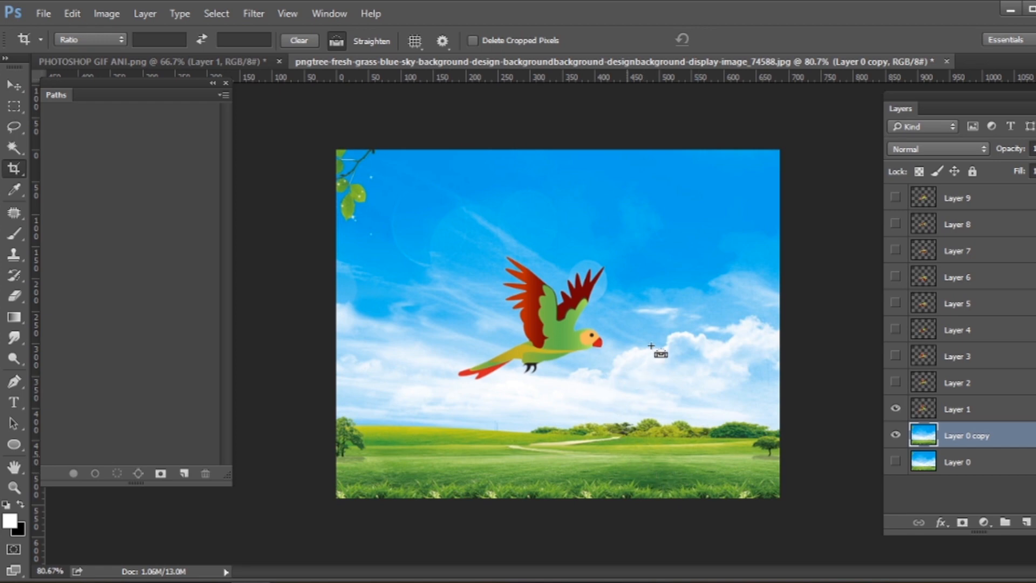
key("ctrl+t")
left_click_drag(638, 337, 620, 356)
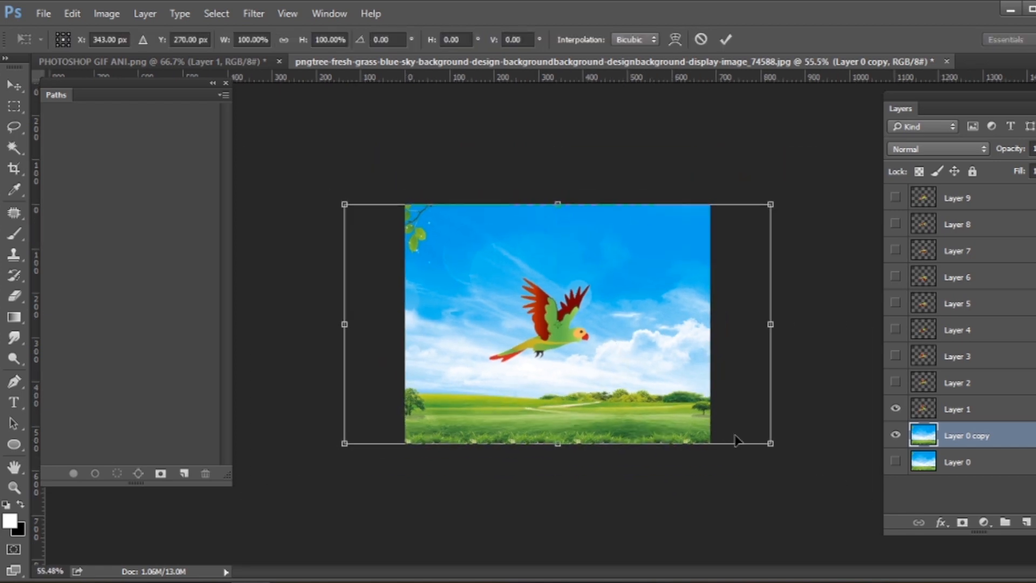
left_click_drag(775, 446, 851, 488)
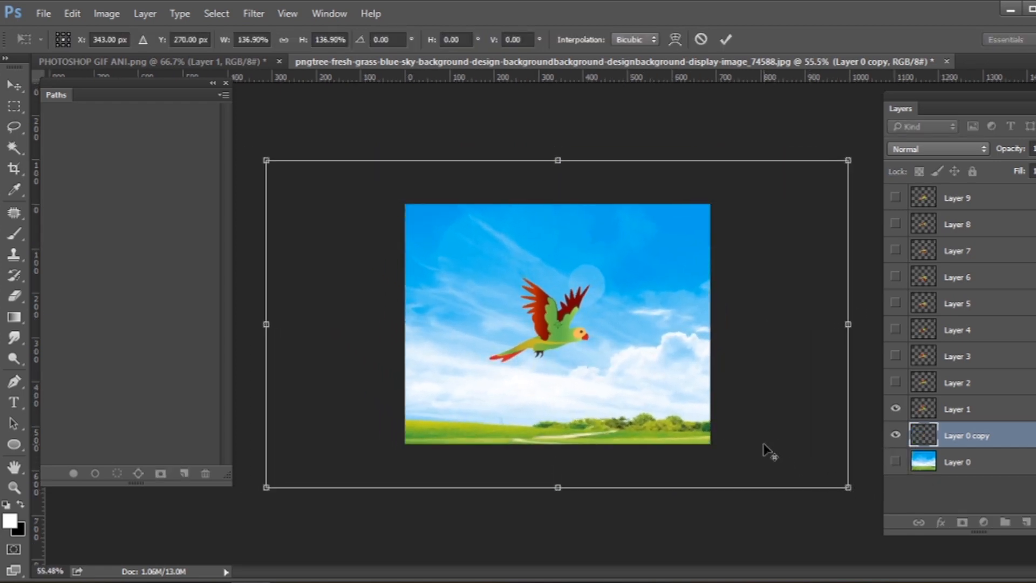
left_click_drag(848, 161, 785, 226)
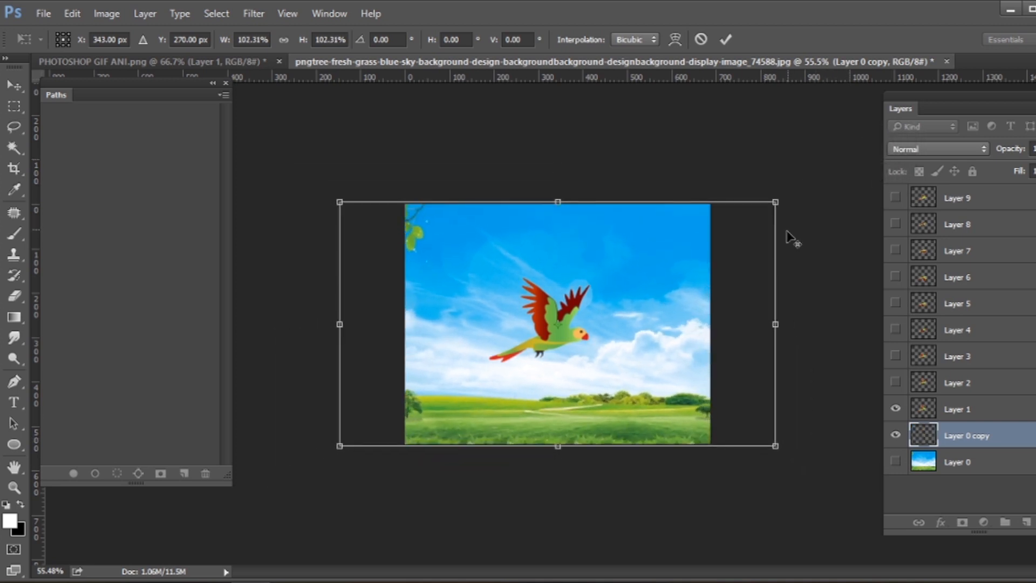
left_click_drag(775, 322, 849, 323)
left_click_drag(851, 202, 878, 170)
Step: Shift the enlarged Layer 0 copy right until its left edge sits just outside the canvas's left edge, and apply the transformation
left_click_drag(701, 272, 806, 276)
left_click_drag(632, 287, 693, 296)
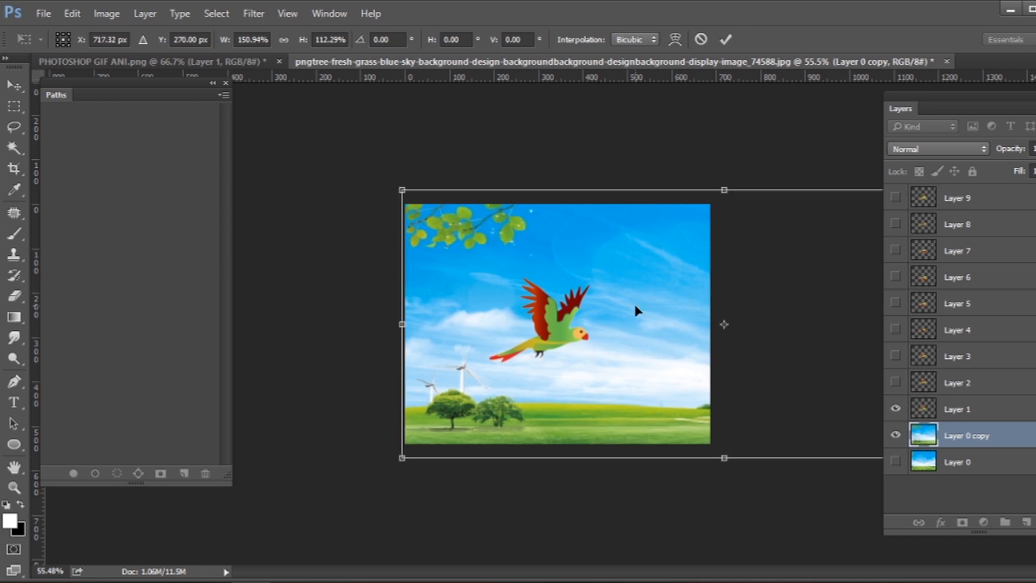
key("c")
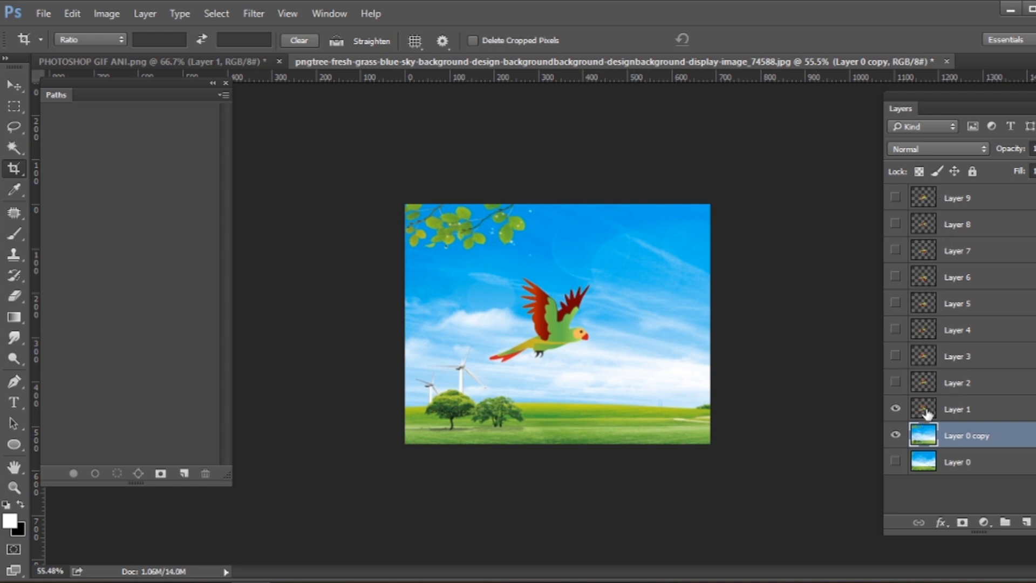
Step: Select Layer 1, close the Paths panel and open the Timeline
left_click(970, 411)
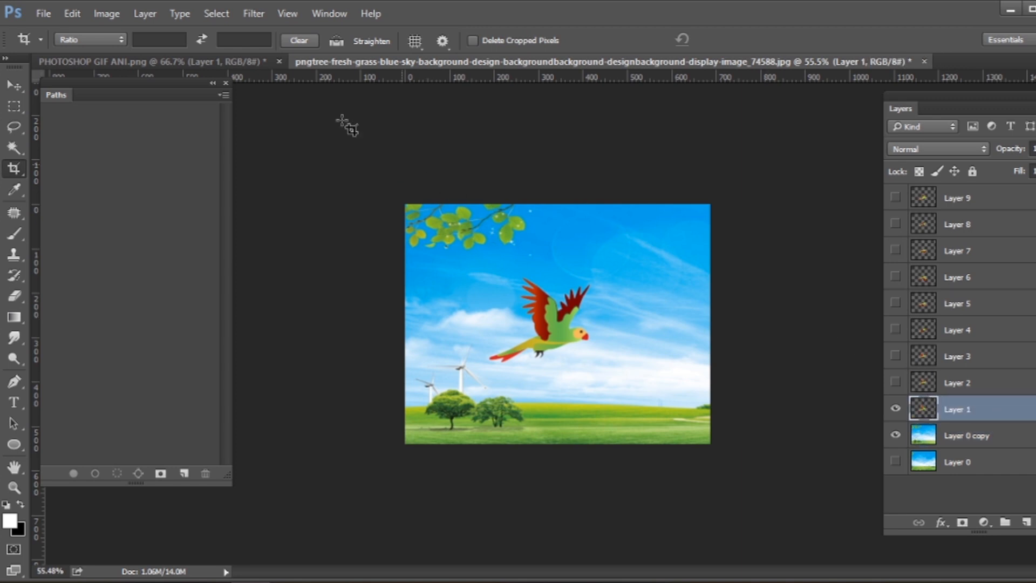
left_click(226, 83)
left_click(322, 14)
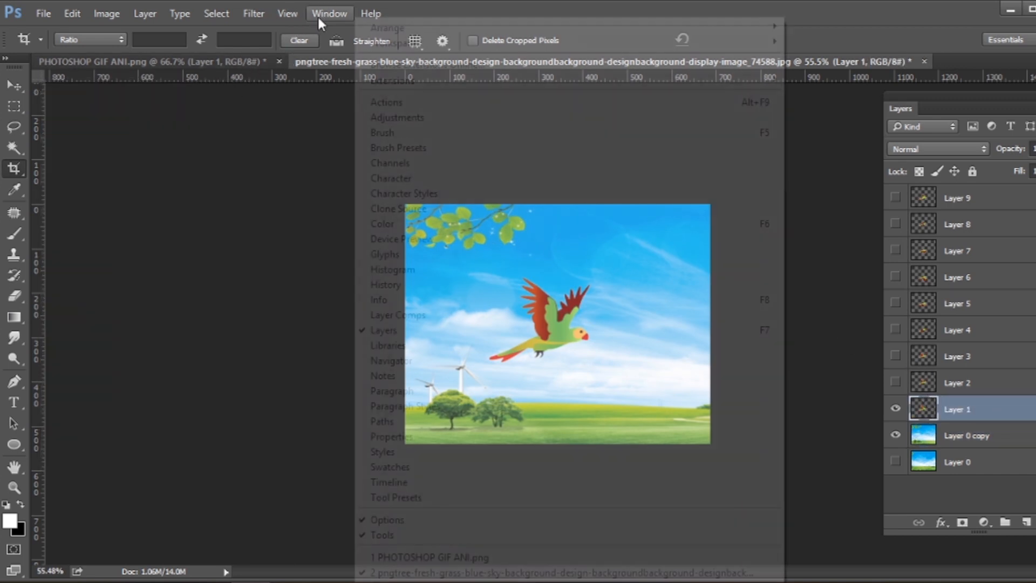
left_click(400, 483)
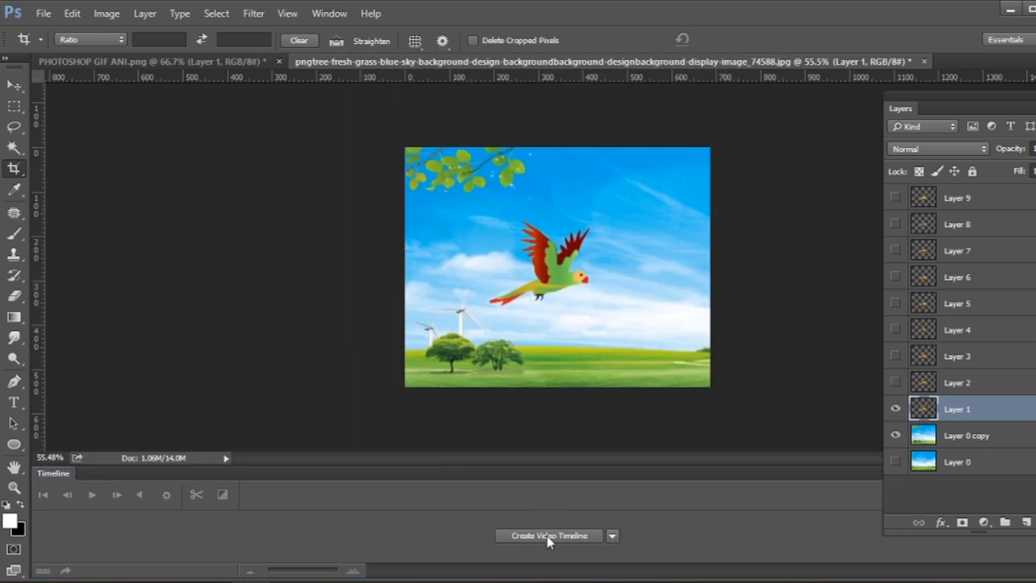
Step: Create a timeline, convert it to a frame animation and duplicate frame 1
left_click(545, 537)
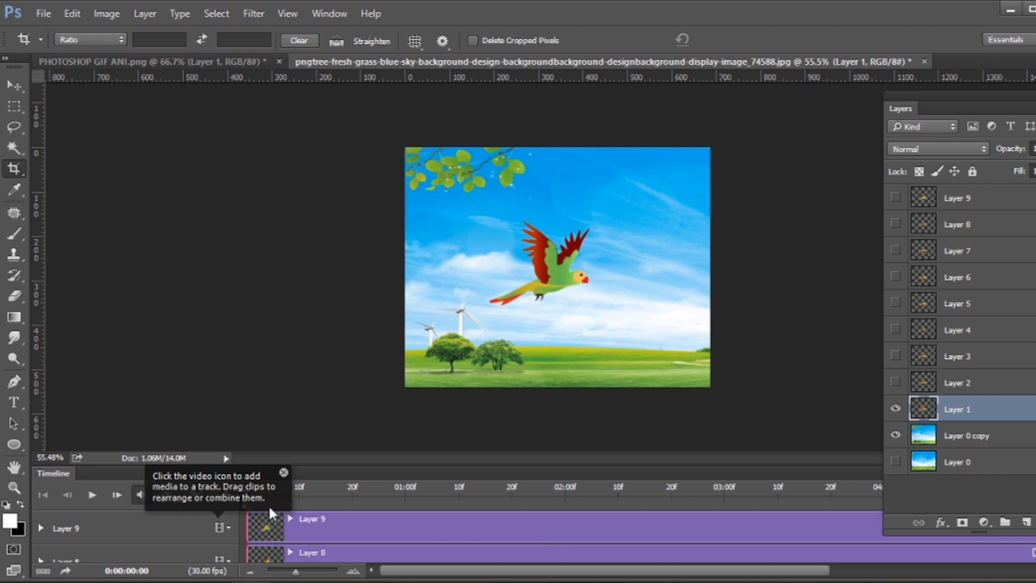
left_click(42, 572)
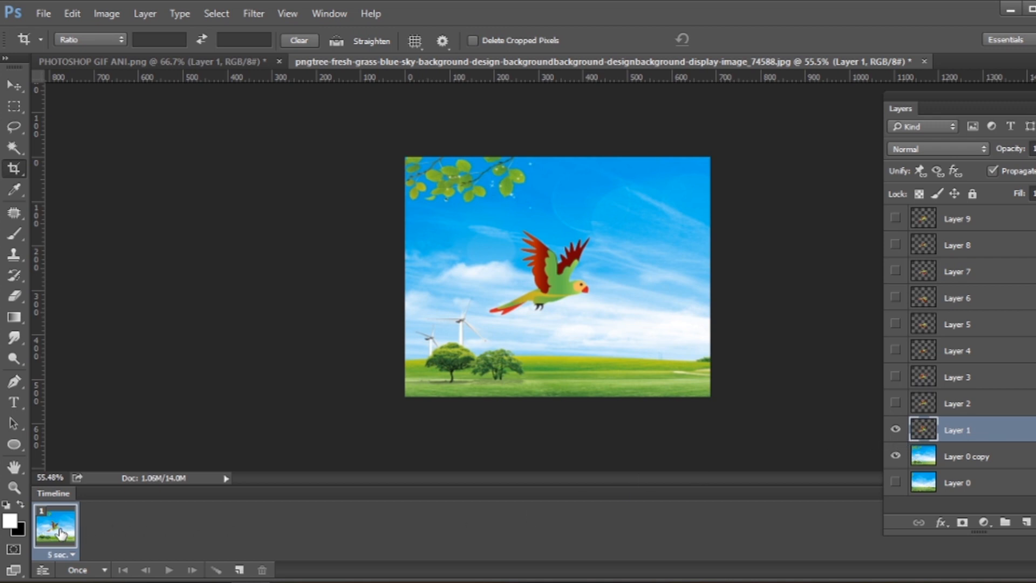
left_click_drag(60, 534, 241, 571)
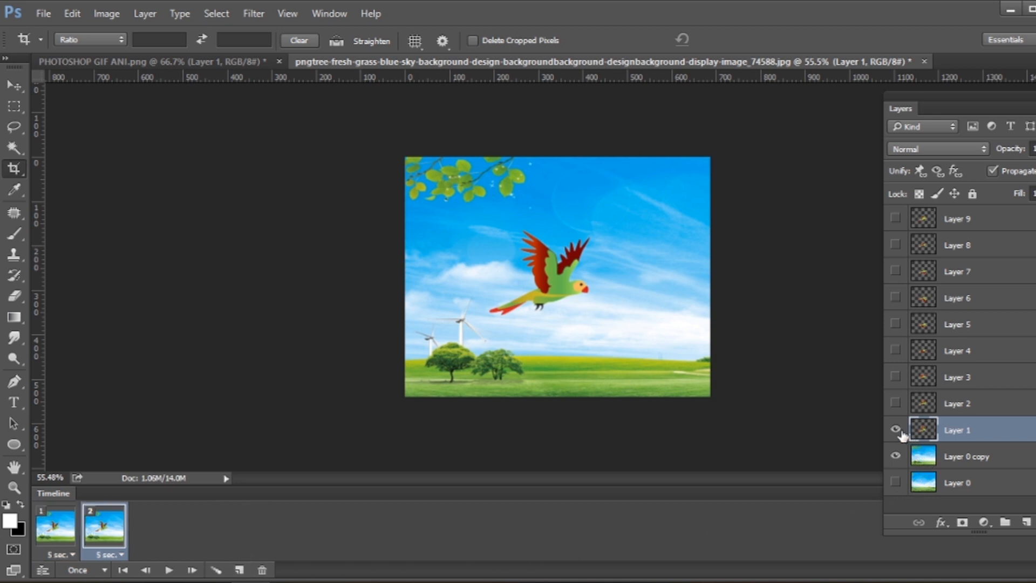
Step: In frame 2, shift Layer 0 copy left until the leftmost wind turbine leaves the canvas, and show Layer 2 instead of Layer 1
left_click(939, 457)
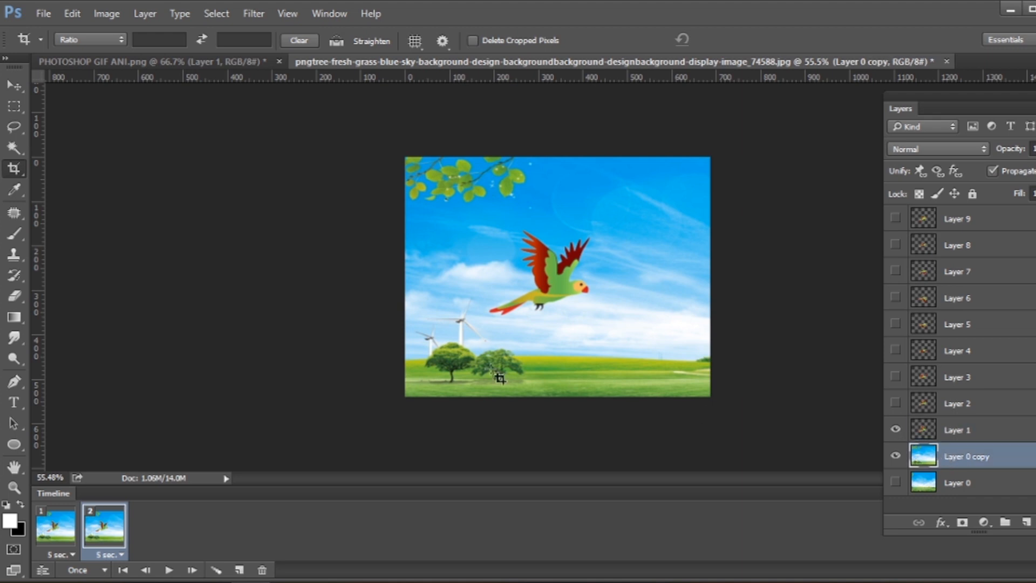
key("v")
left_click_drag(556, 281, 522, 285)
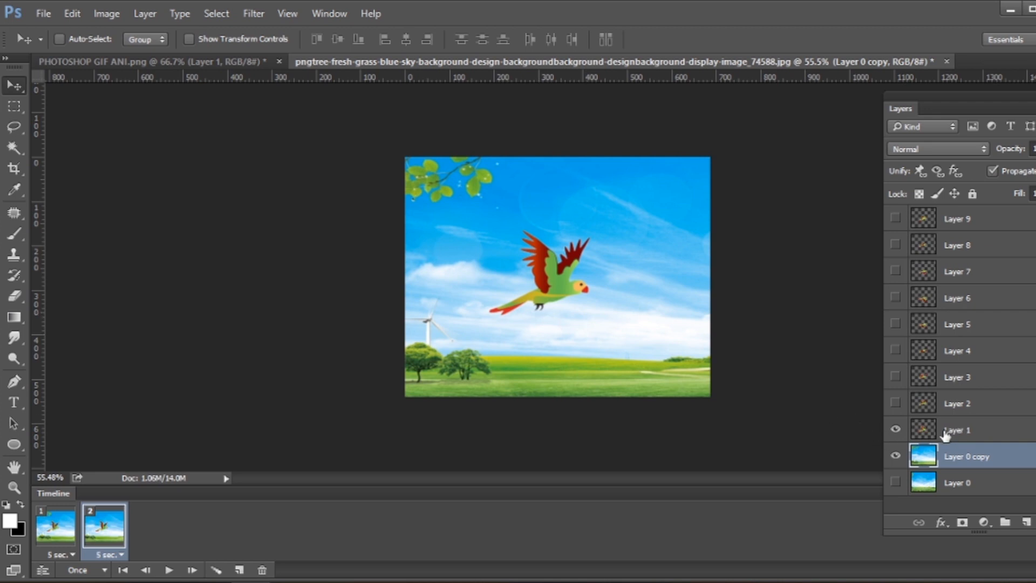
left_click(958, 430)
left_click(896, 430)
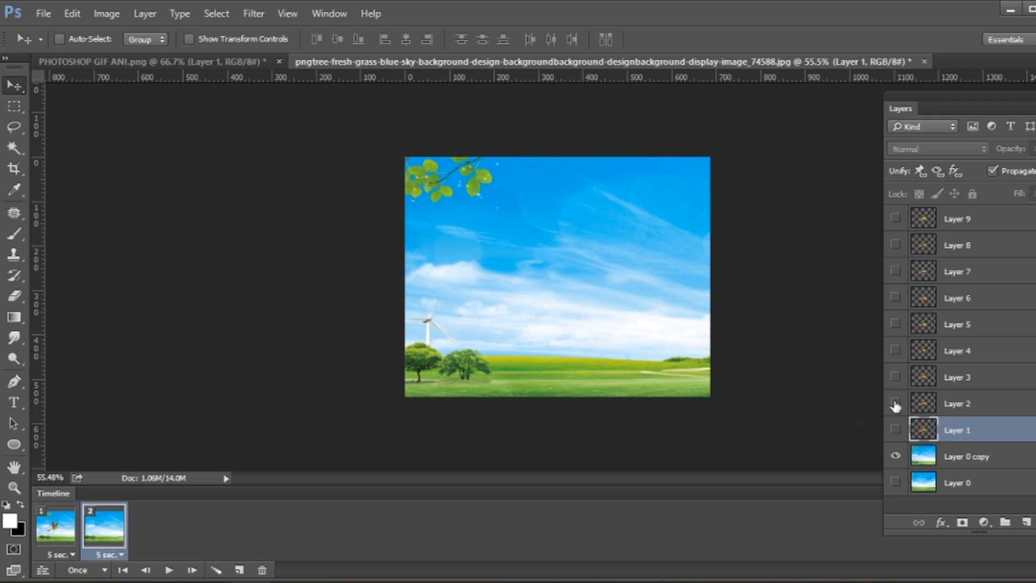
left_click(896, 404)
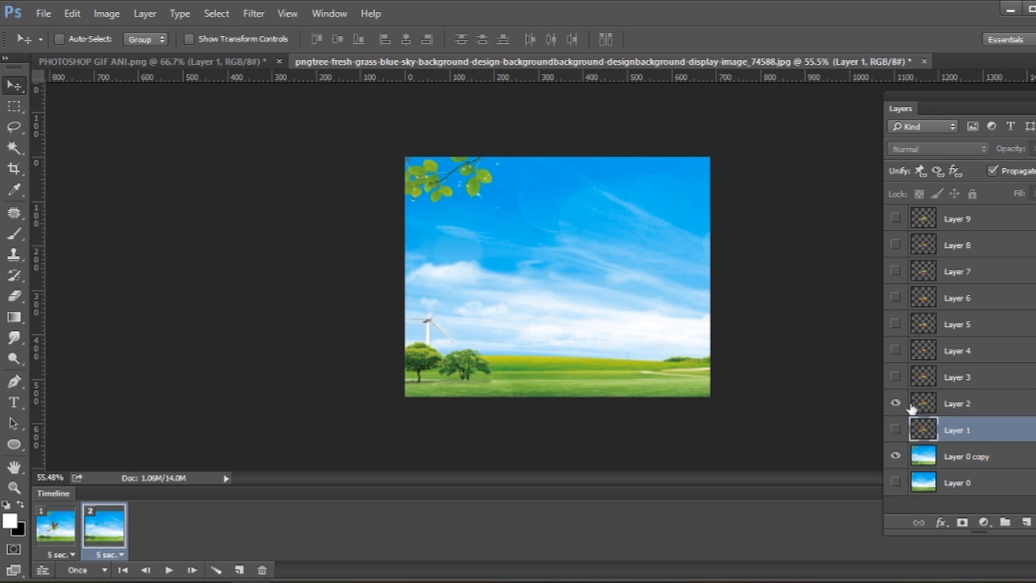
left_click(961, 409)
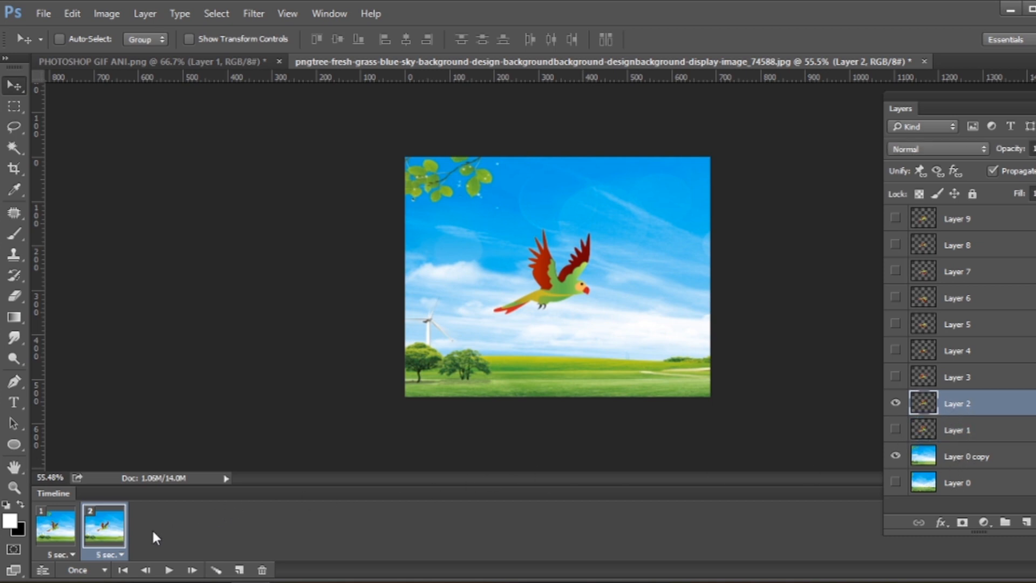
Step: Add frame 3 from frame 2, with Layer 0 copy moved left until few leaves remain, and Layer 3 showing instead of Layer 2
left_click_drag(114, 535, 240, 571)
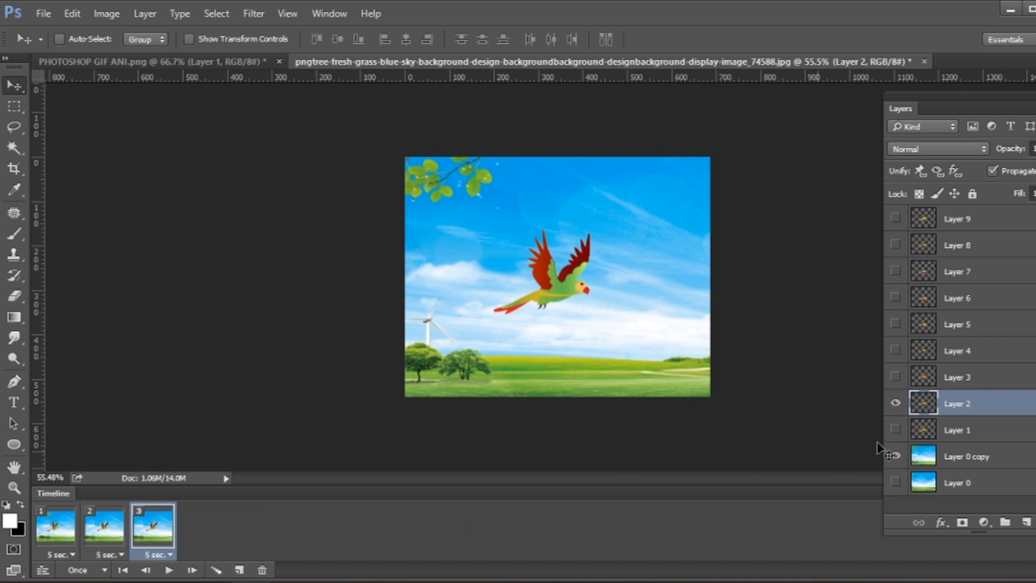
left_click(946, 458)
left_click_drag(613, 297, 562, 299)
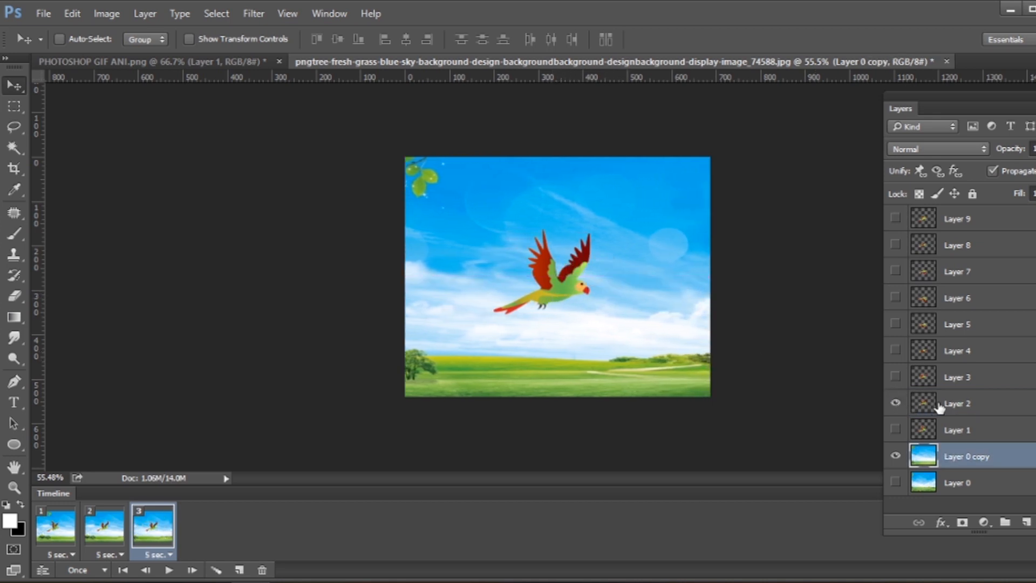
left_click(955, 403)
left_click(896, 402)
left_click(896, 376)
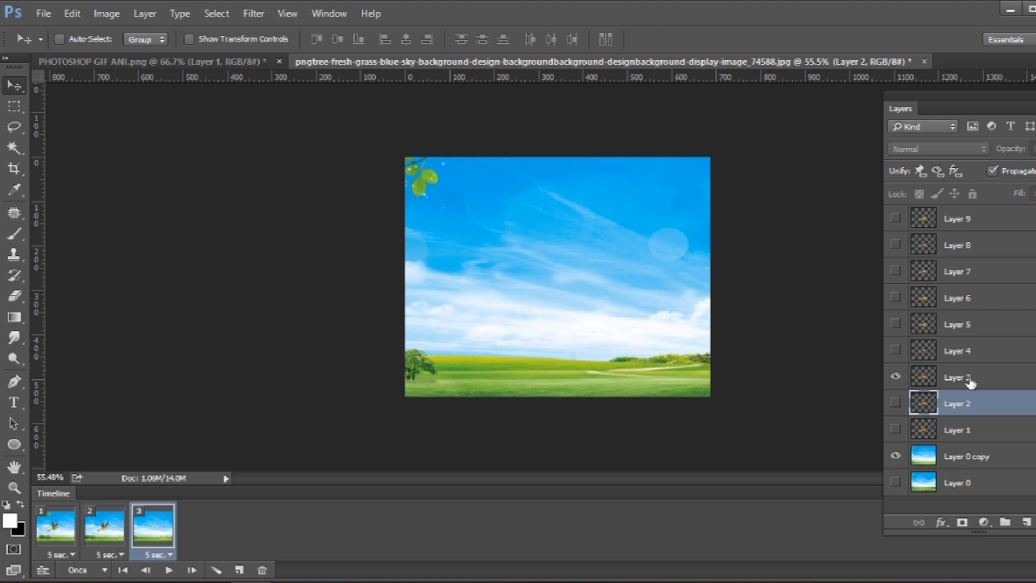
left_click(969, 382)
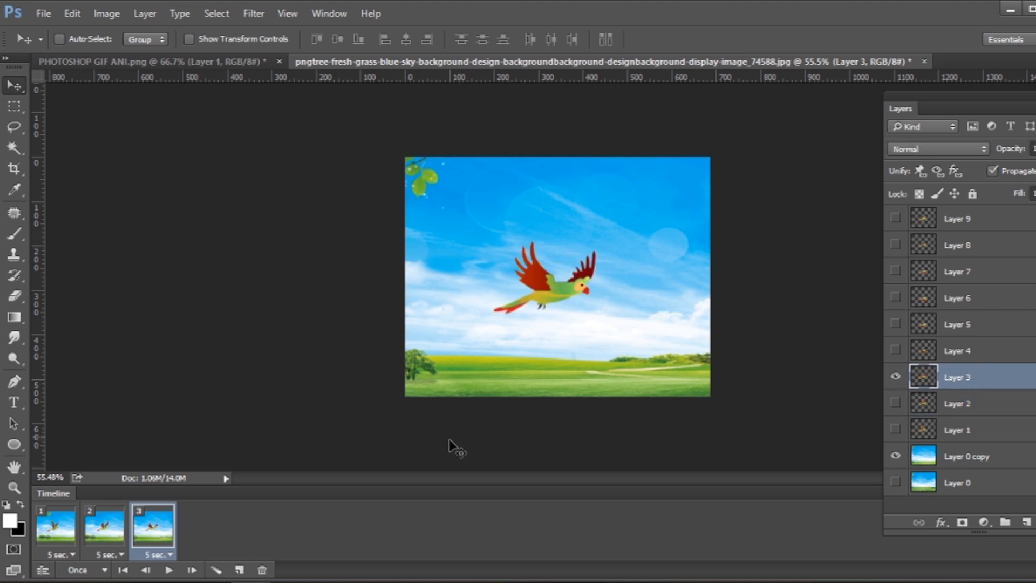
Step: Add frame 4 from frame 3, with Layer 0 copy moved left until the leaves leave the canvas, and Layer 4 replacing Layer 3
left_click_drag(158, 536, 238, 570)
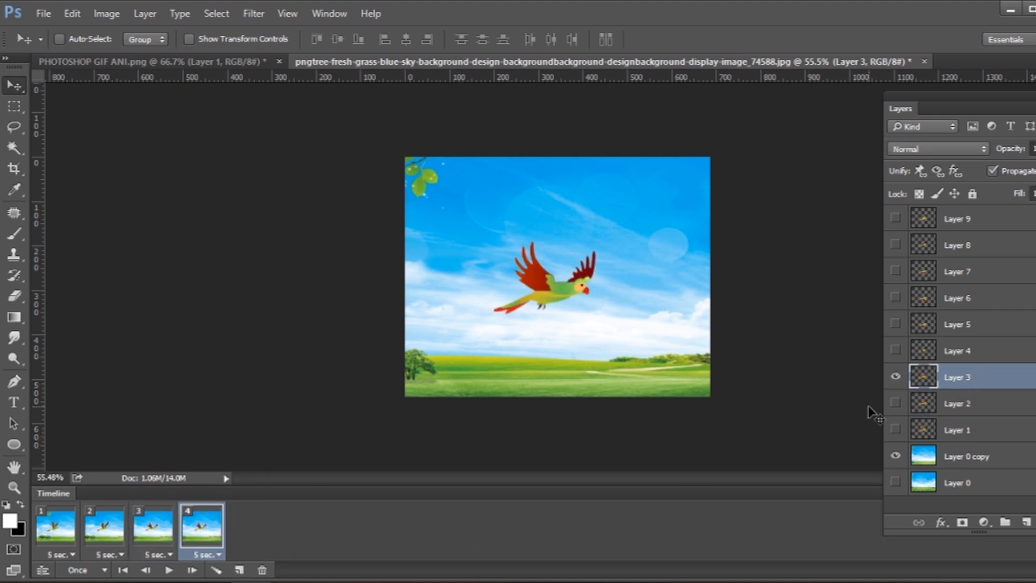
left_click(962, 465)
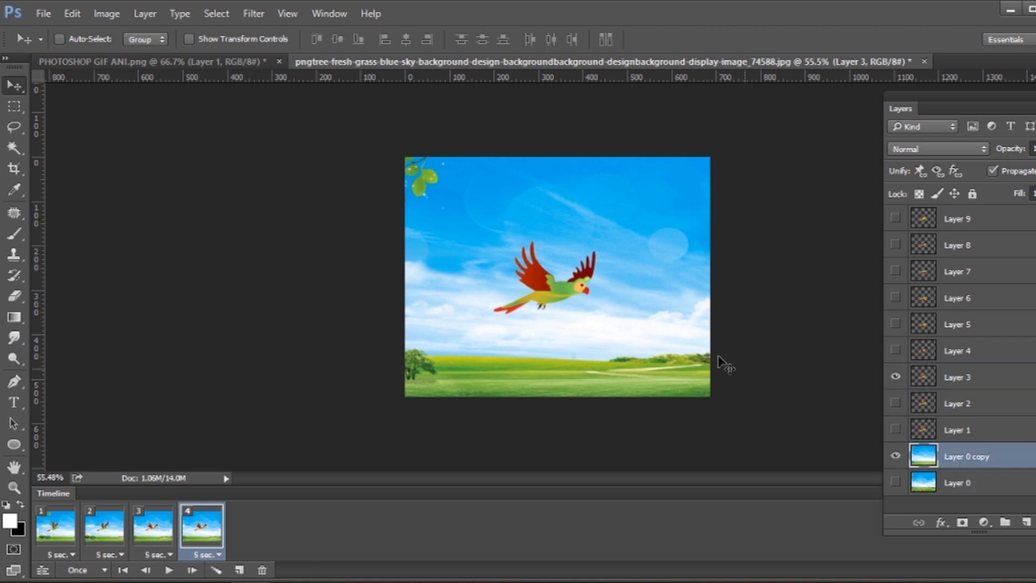
left_click_drag(624, 324, 598, 318)
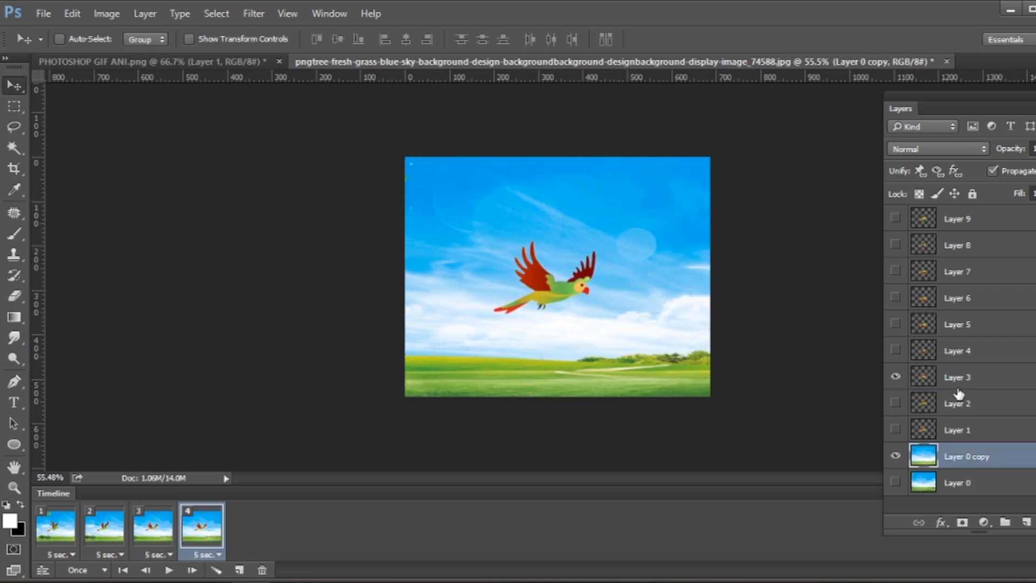
left_click(960, 382)
left_click(896, 376)
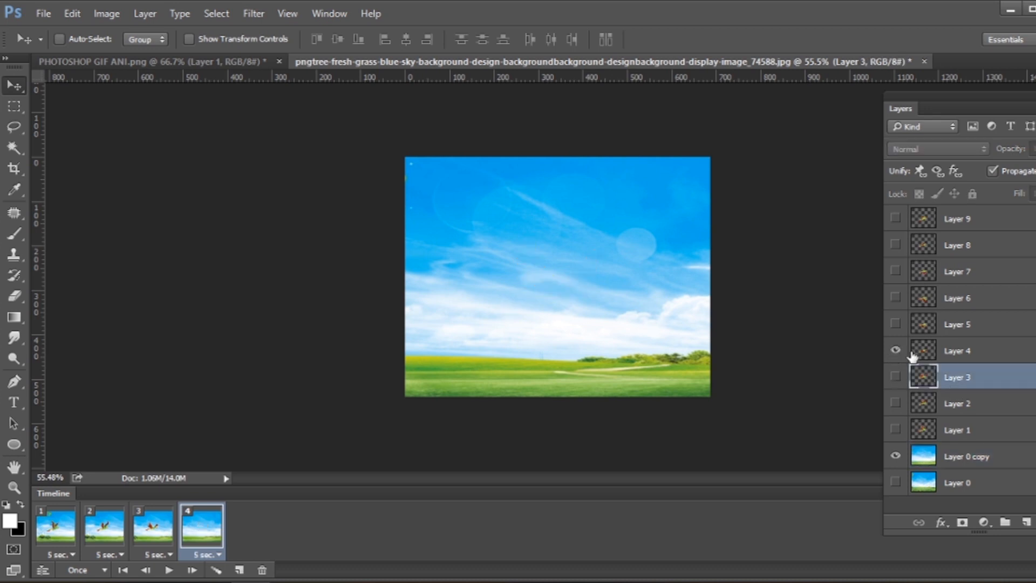
left_click(896, 351)
left_click(958, 356)
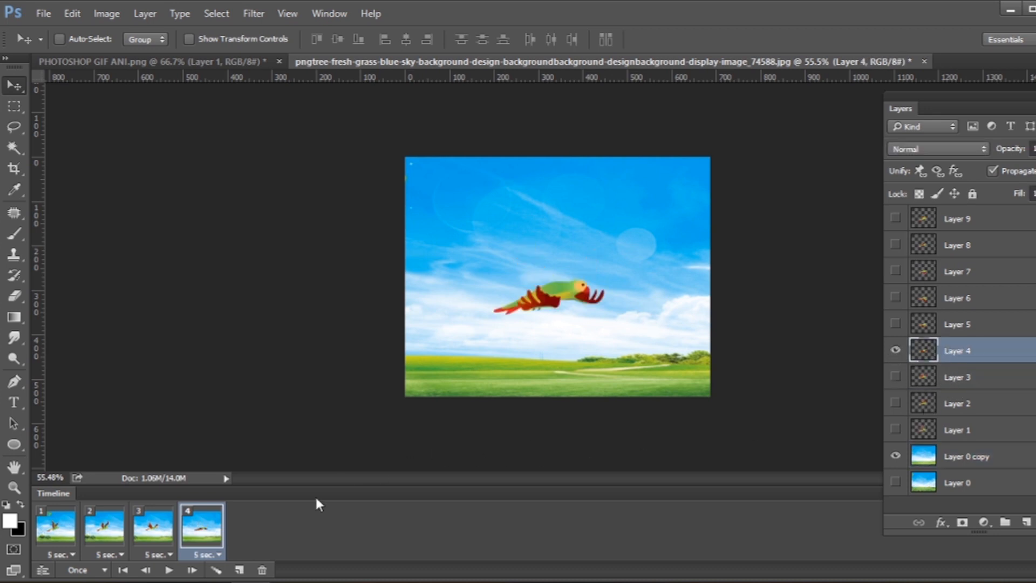
Step: Add frame 5 as a duplicate of frame 4, with Layer 0 copy shifted slightly left and Layer 5 showing instead of Layer 4
left_click(239, 570)
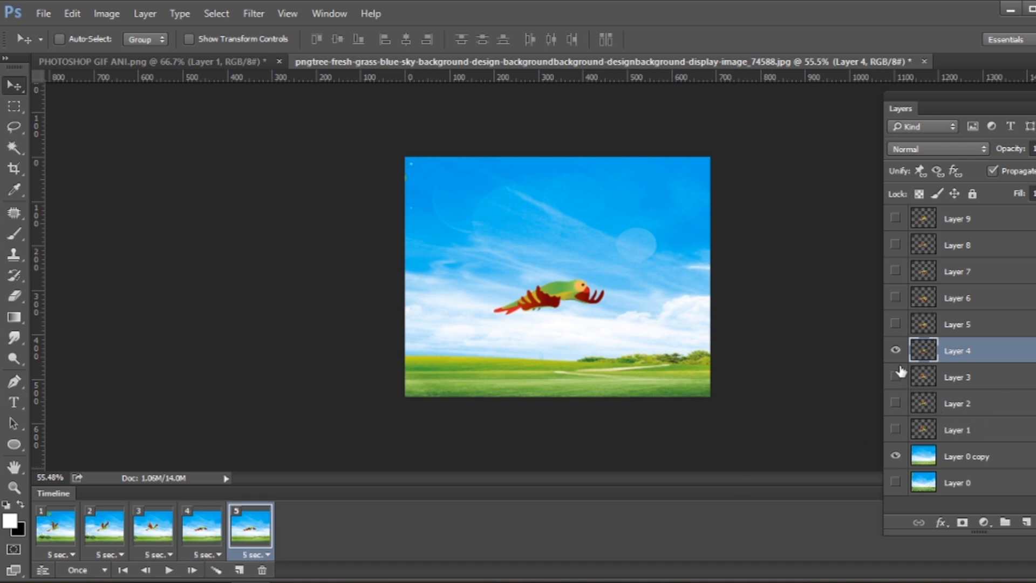
left_click(946, 463)
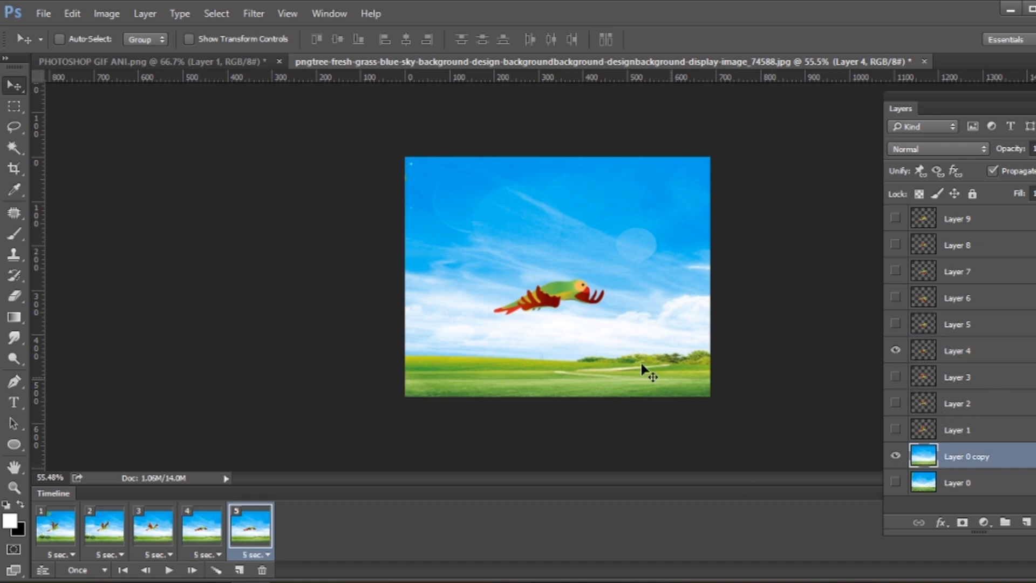
left_click_drag(594, 320, 574, 322)
left_click(960, 358)
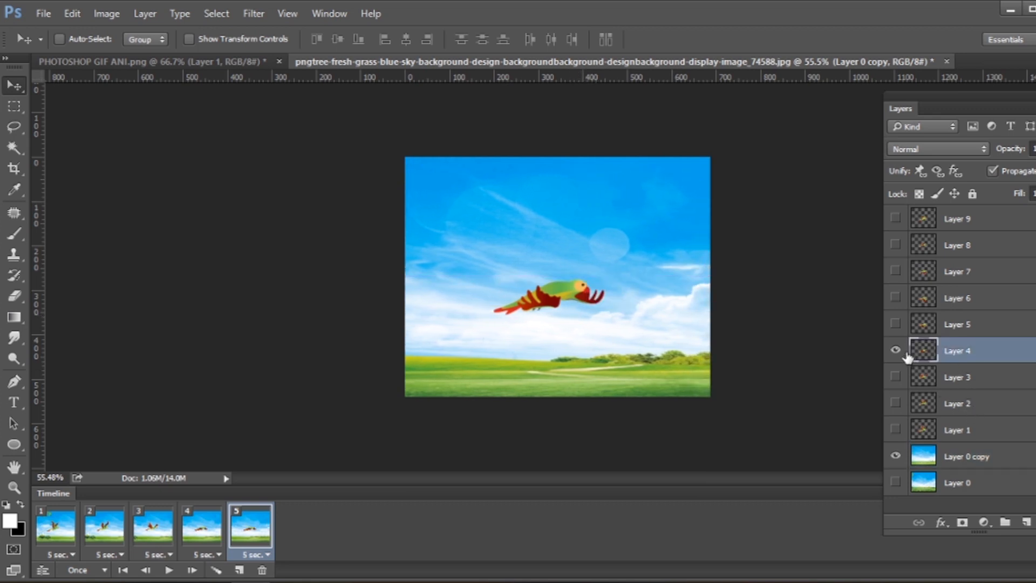
left_click(896, 350)
left_click(896, 324)
left_click(965, 330)
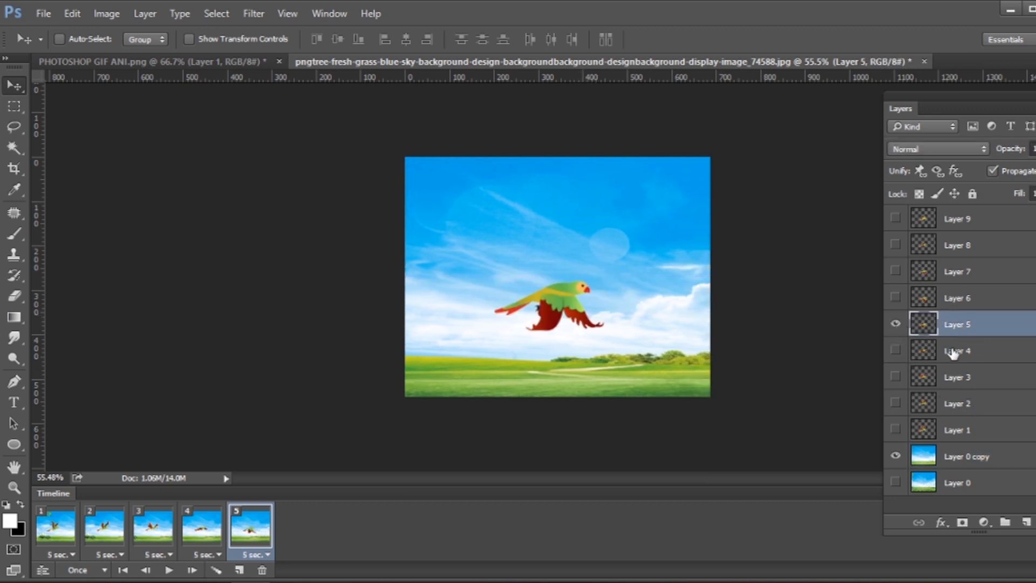
Step: Add frame 6 as a duplicate of frame 5, with Layer 0 copy shifted slightly left and Layer 6 showing instead of Layer 5
left_click(239, 570)
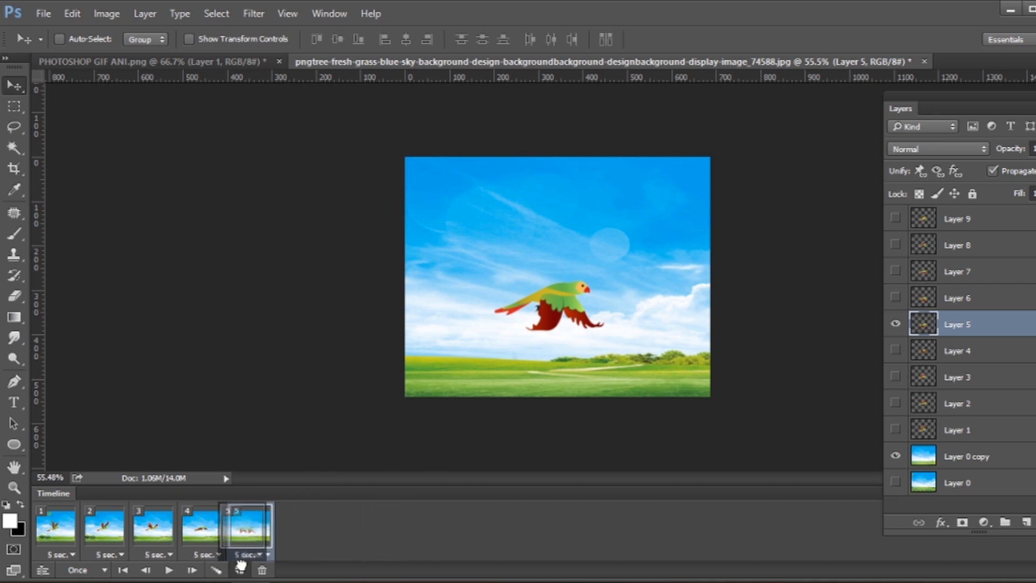
left_click(945, 462)
left_click_drag(566, 312, 552, 311)
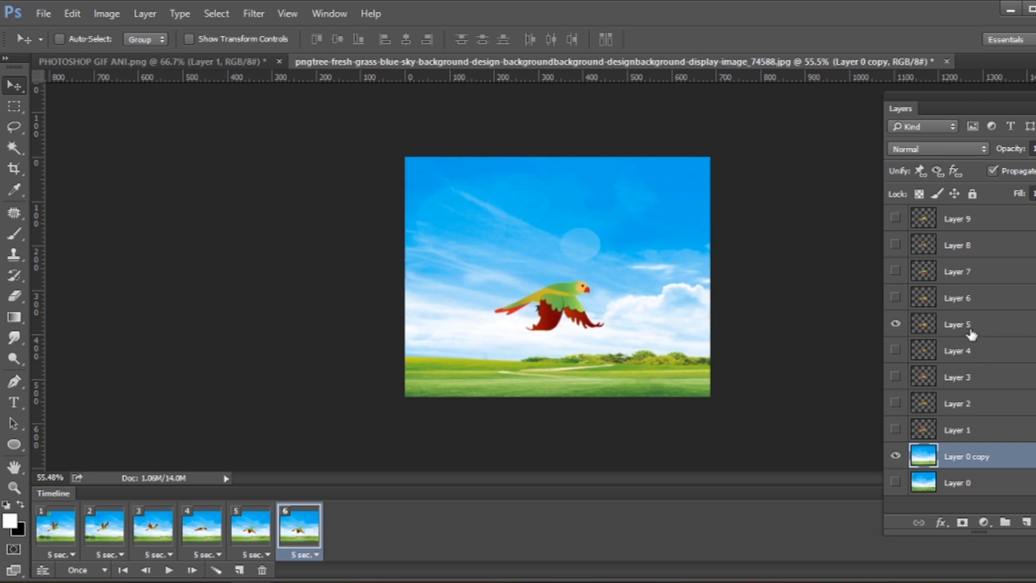
left_click(970, 330)
left_click(895, 325)
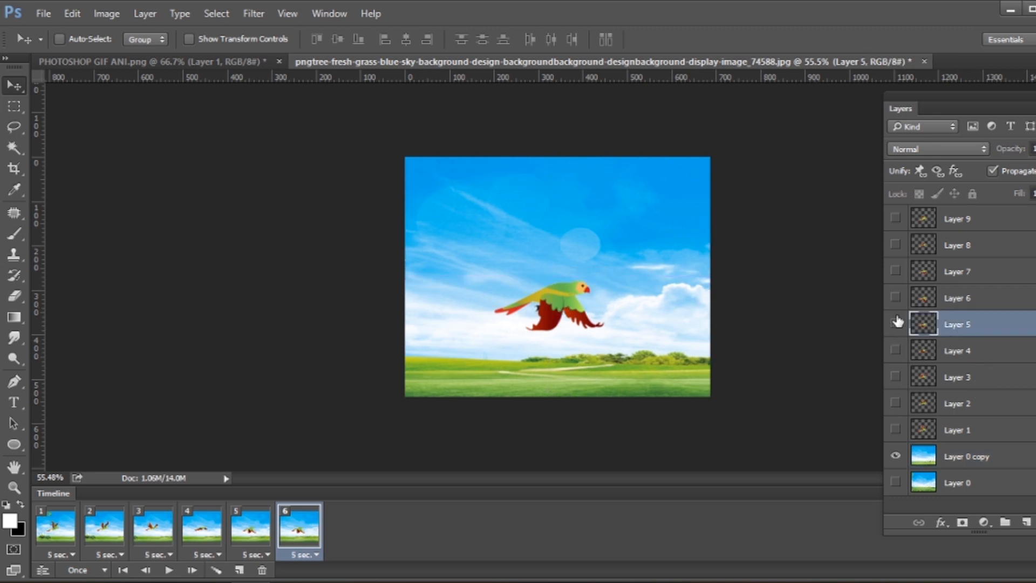
left_click(896, 298)
left_click(969, 298)
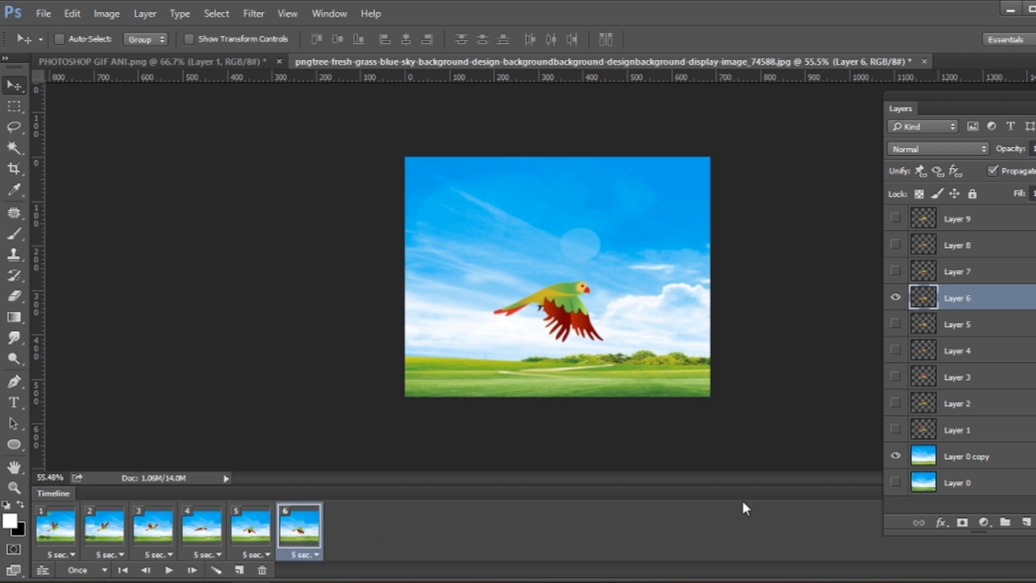
Step: Shift Layer 0 copy slightly further left in frame 6
left_click(980, 461)
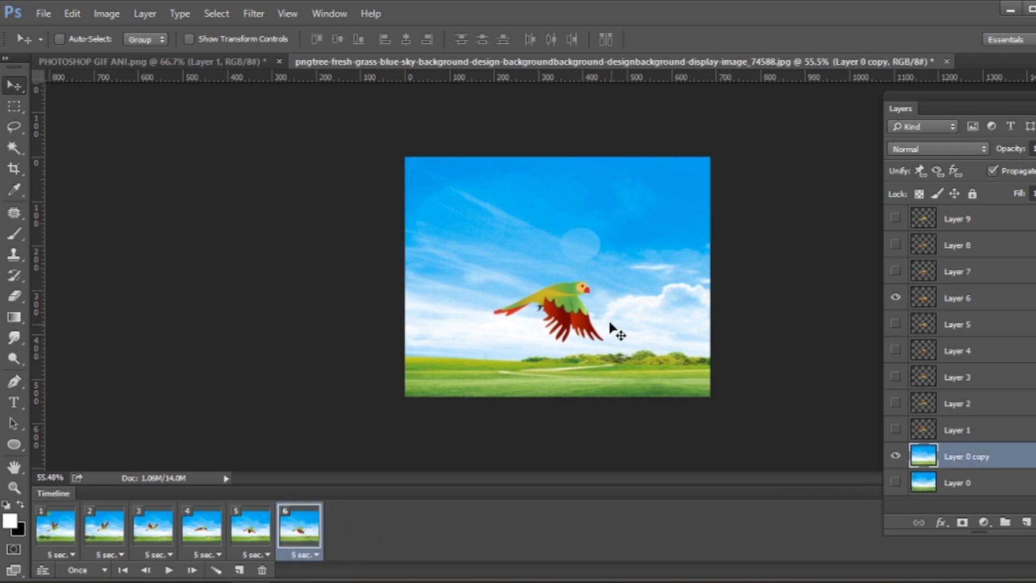
left_click_drag(587, 313, 558, 313)
left_click_drag(301, 536, 260, 539)
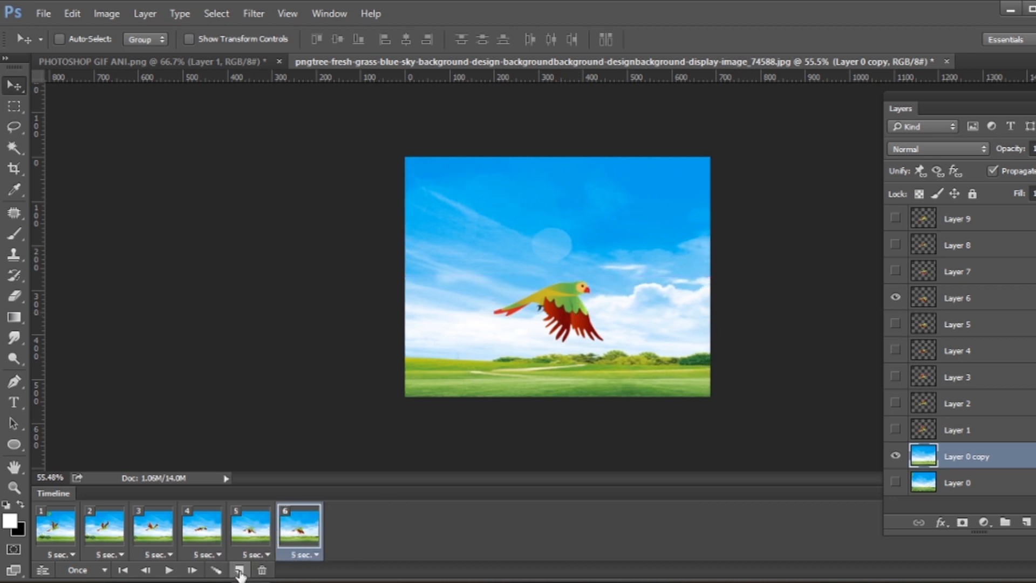
Step: Duplicate frame 6 as frame 7 and show Layer 7 instead of Layer 6 in it
left_click(239, 570)
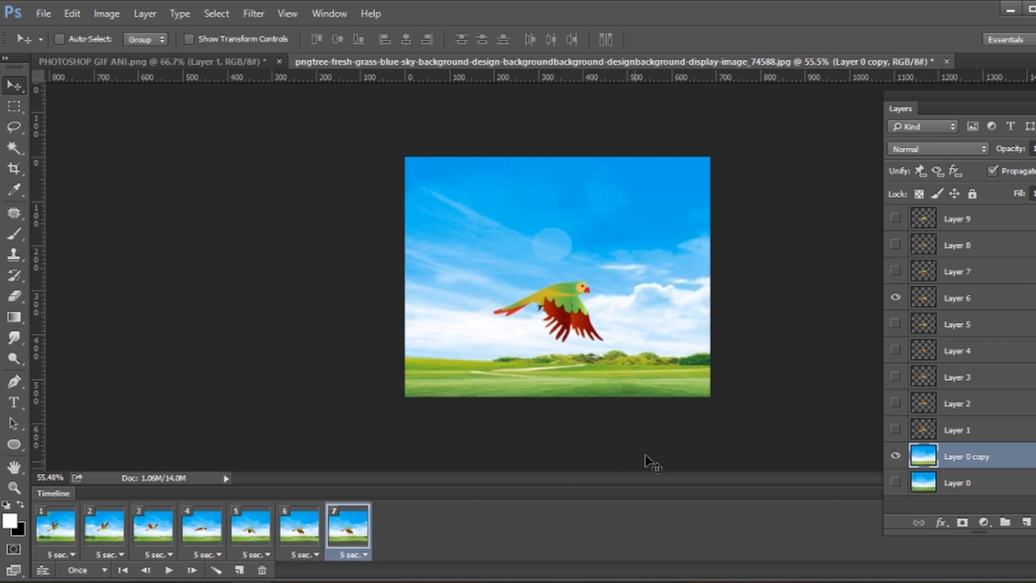
left_click(972, 304)
left_click(896, 298)
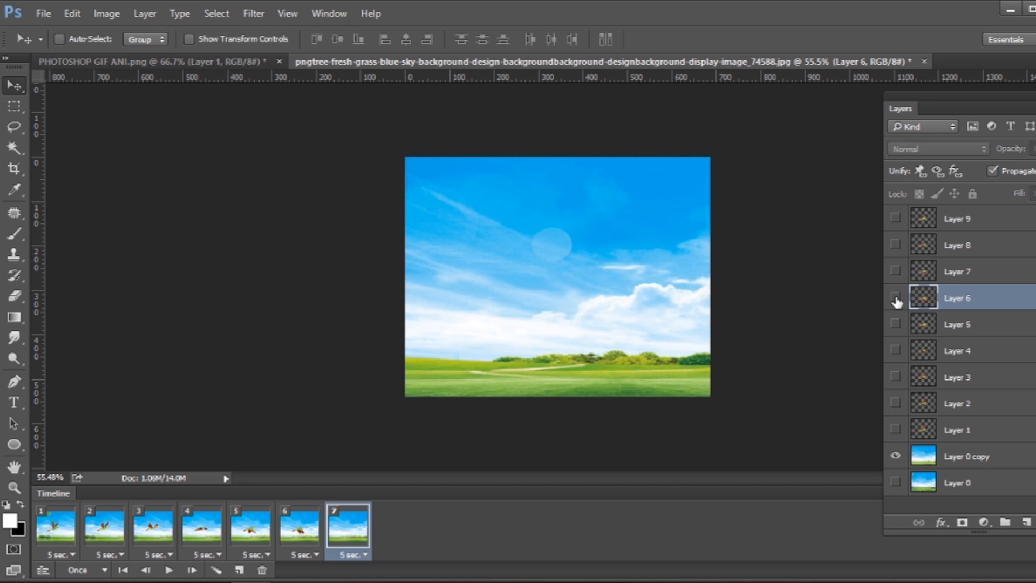
left_click(895, 272)
left_click(971, 273)
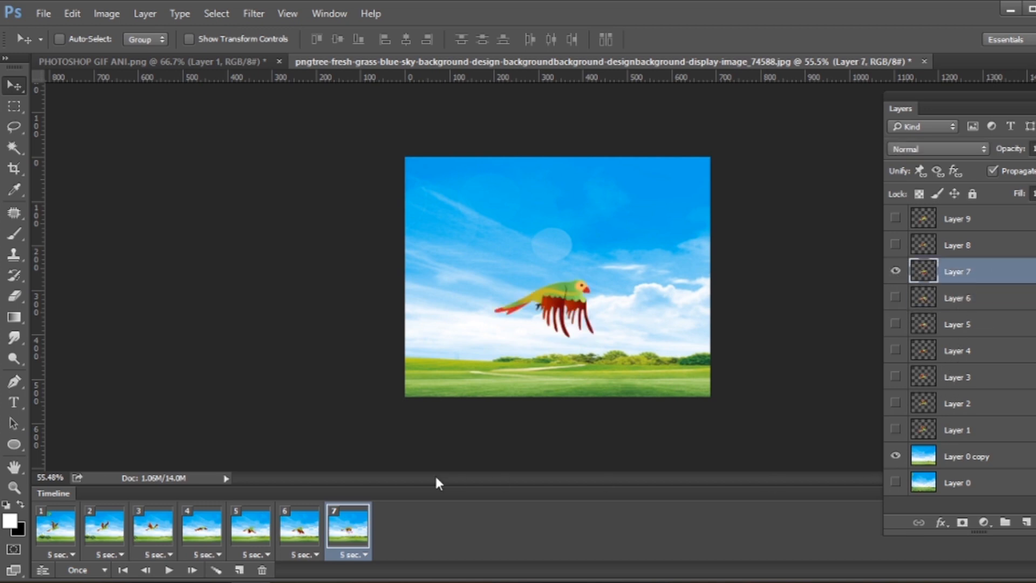
Step: Add frame 8 as a duplicate of frame 7, with Layer 0 copy shifted slightly left and Layer 8 showing instead of Layer 7
left_click_drag(346, 534, 271, 572)
left_click(241, 571)
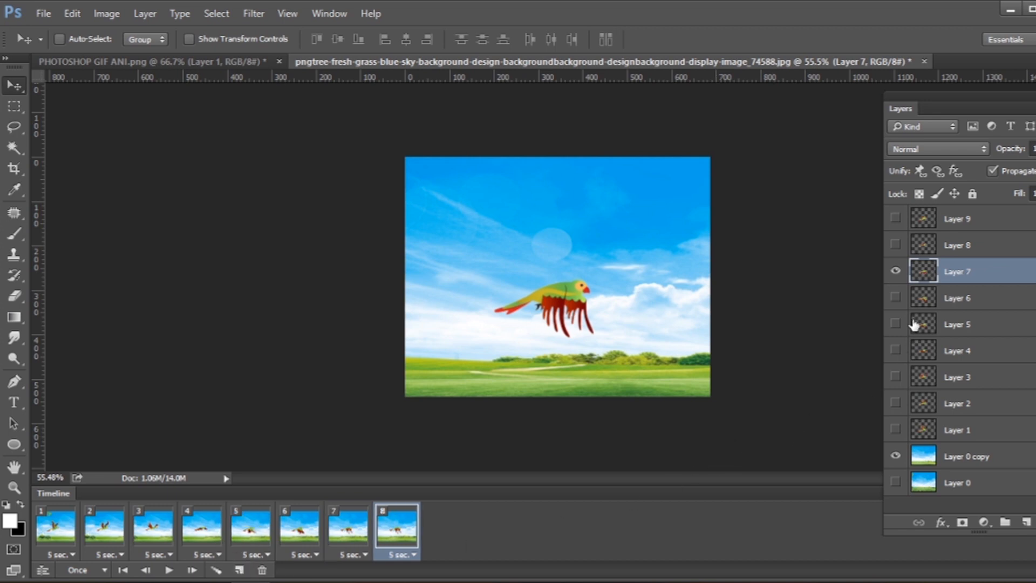
left_click(913, 456)
left_click_drag(620, 326, 587, 322)
left_click(958, 275)
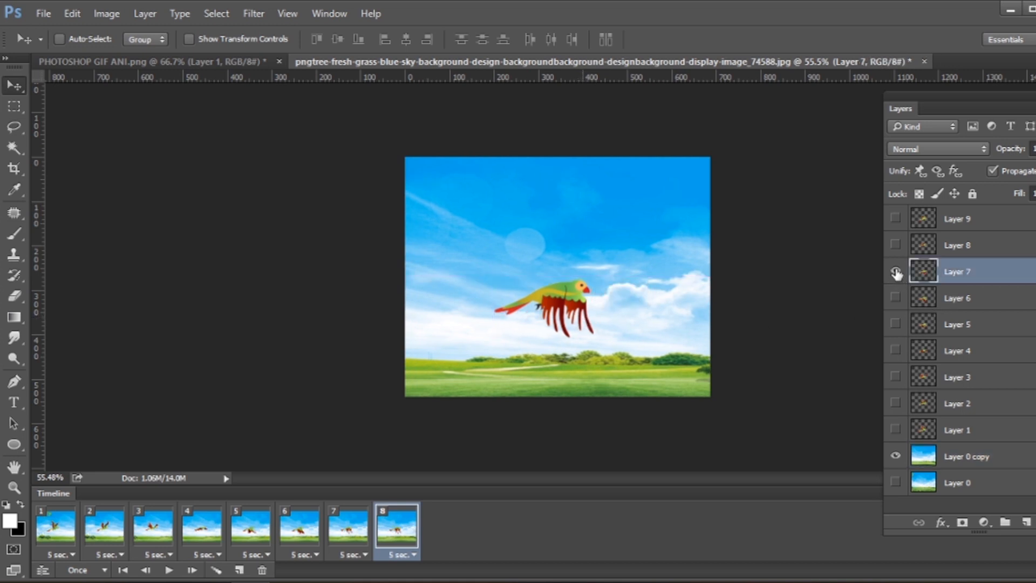
left_click(895, 273)
left_click(896, 245)
left_click(952, 247)
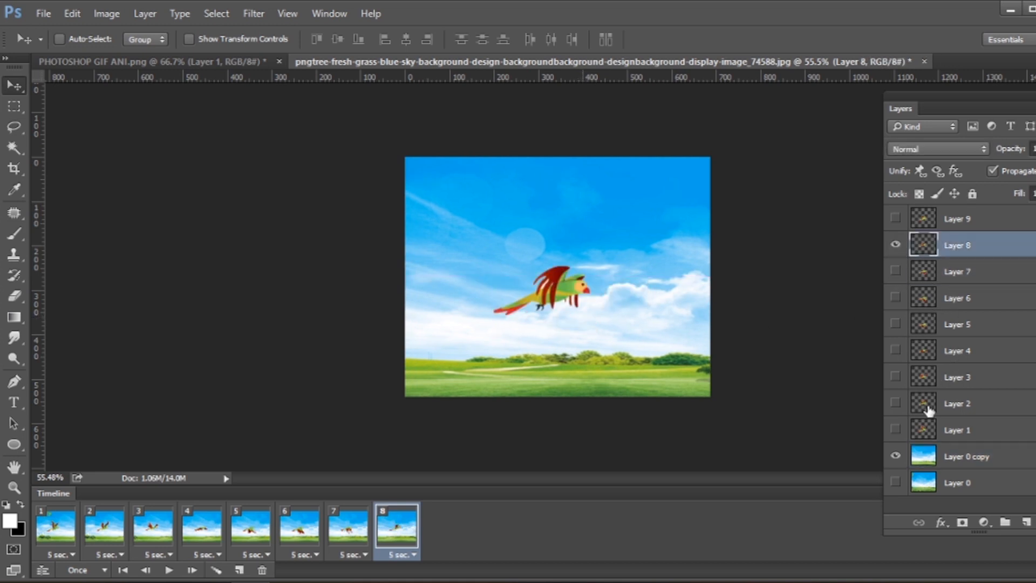
Step: Add frame 9 as a duplicate of frame 8, with Layer 0 copy shifted left and Layer 9 showing instead of Layer 8
left_click(239, 570)
left_click(986, 456)
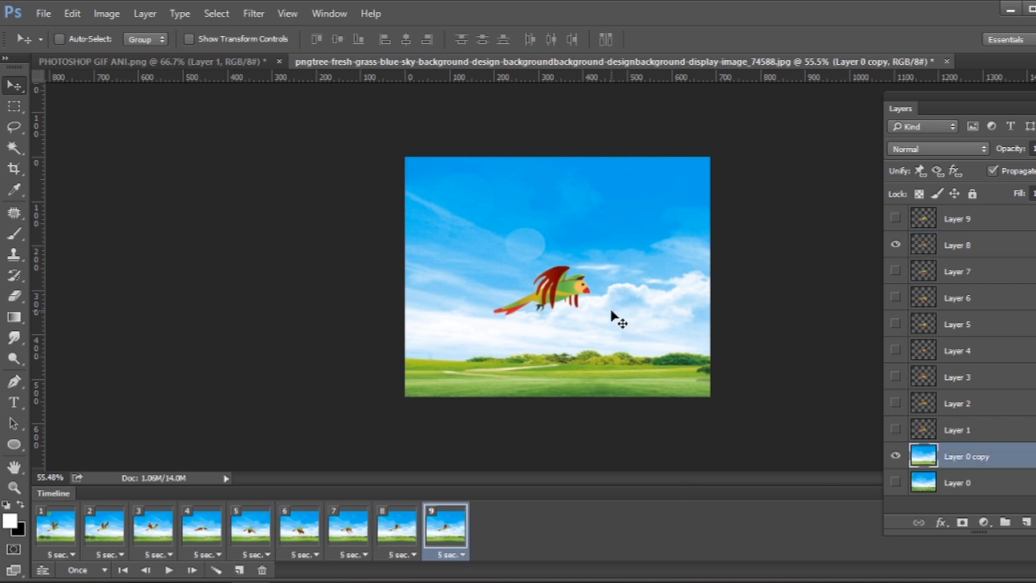
left_click_drag(615, 316, 542, 322)
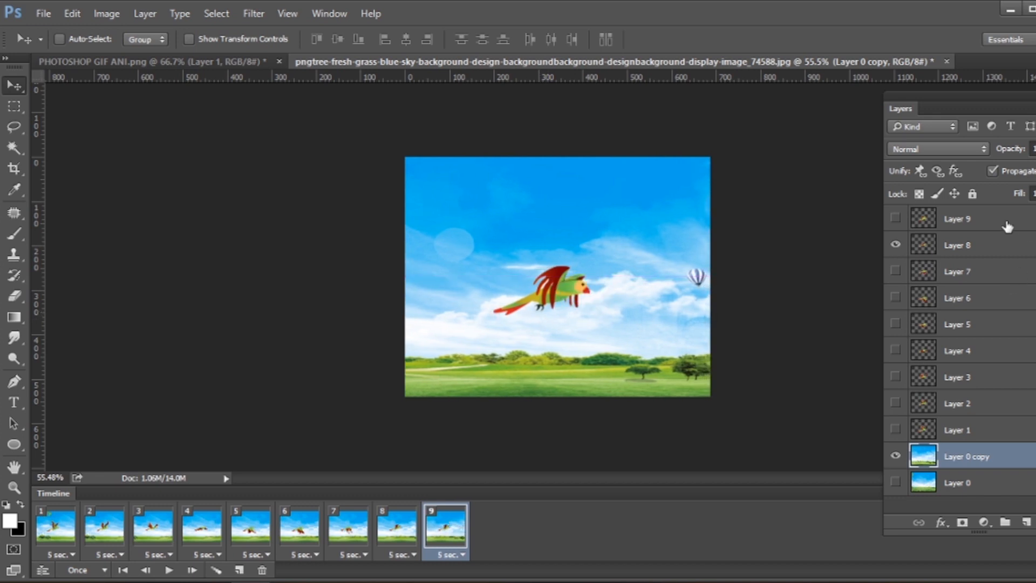
left_click(968, 227)
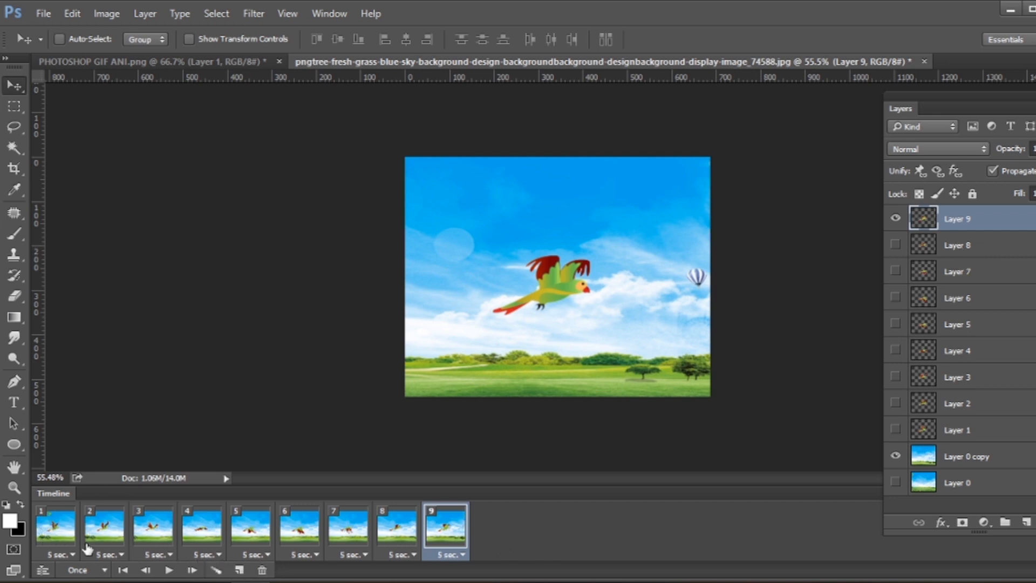
Step: Select all nine frames, preview the animation, and set the delay of every frame to 0.2 seconds
left_click(63, 533, "shift")
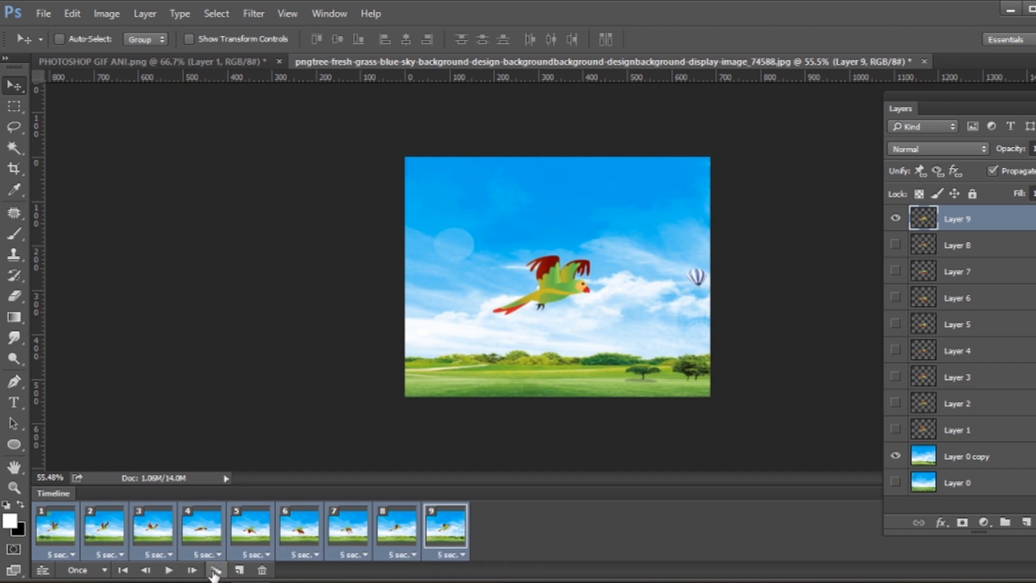
left_click(170, 571)
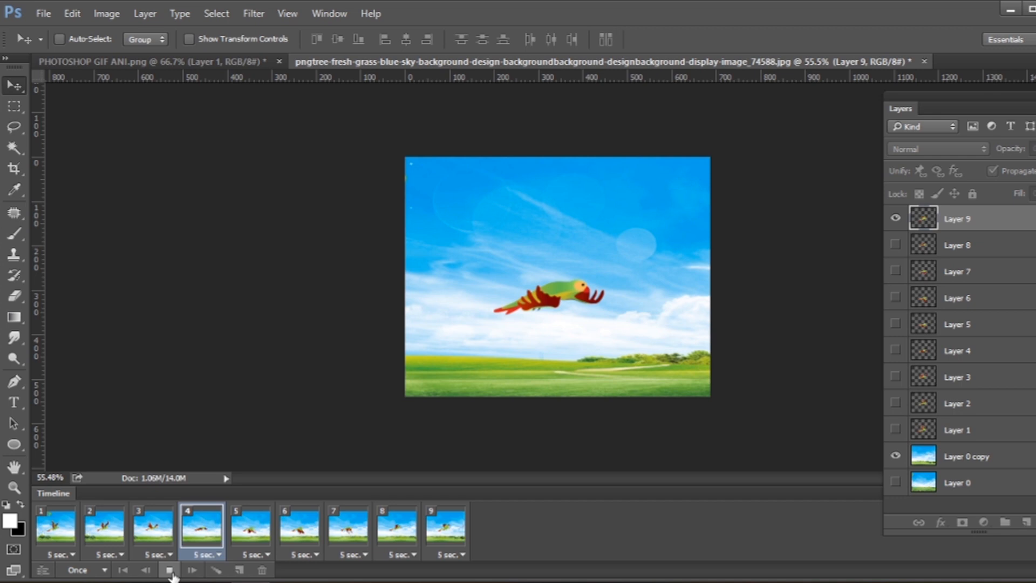
left_click(169, 571)
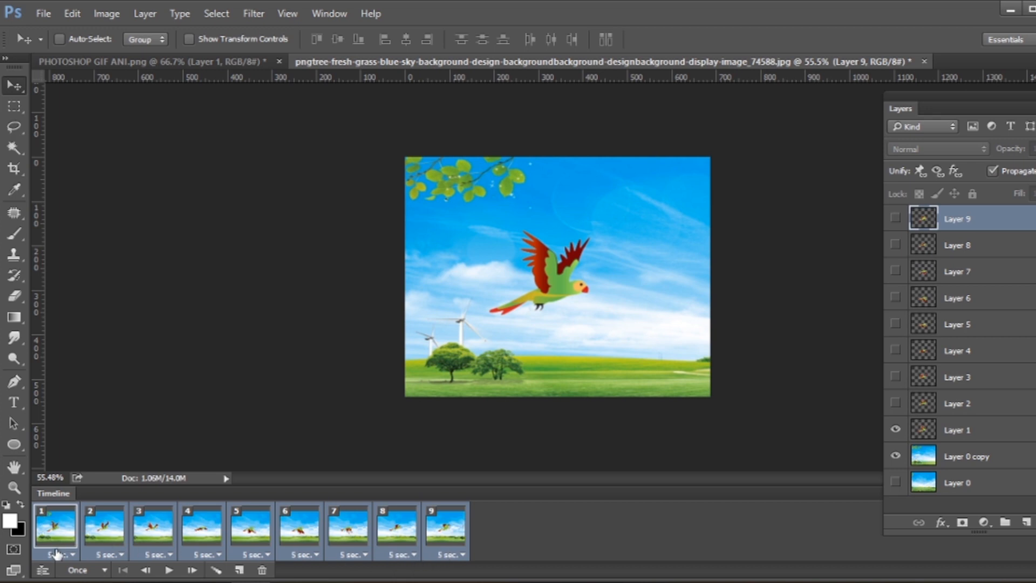
left_click(354, 561)
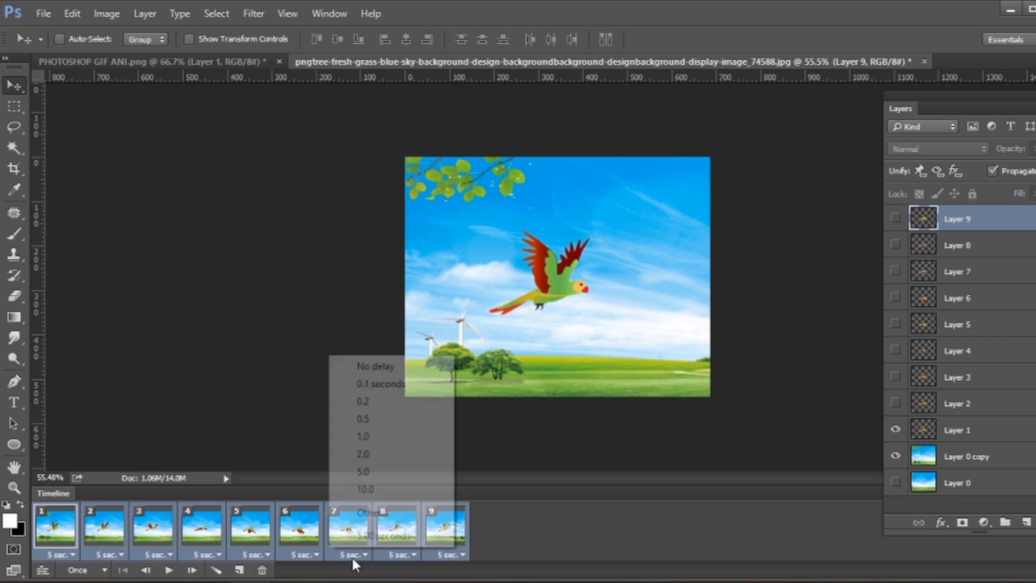
left_click(384, 403)
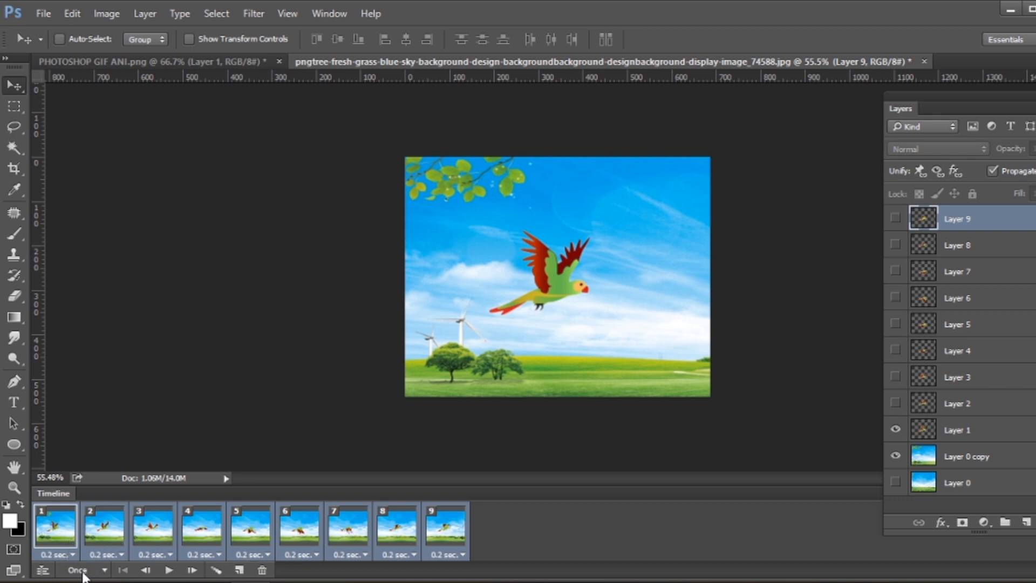
Step: Set the animation to loop forever and play it back
left_click(84, 573)
left_click(105, 529)
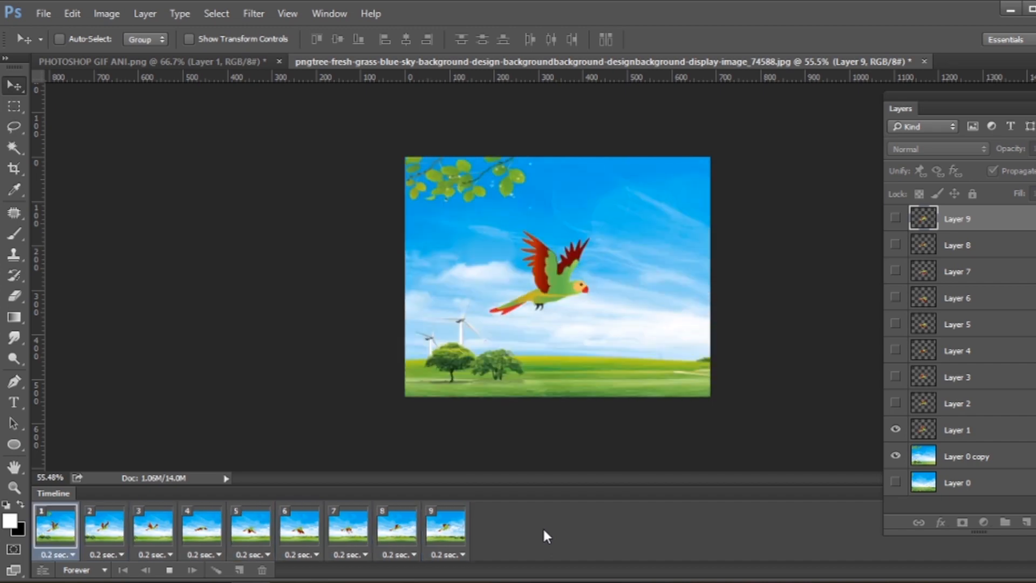
left_click(43, 13)
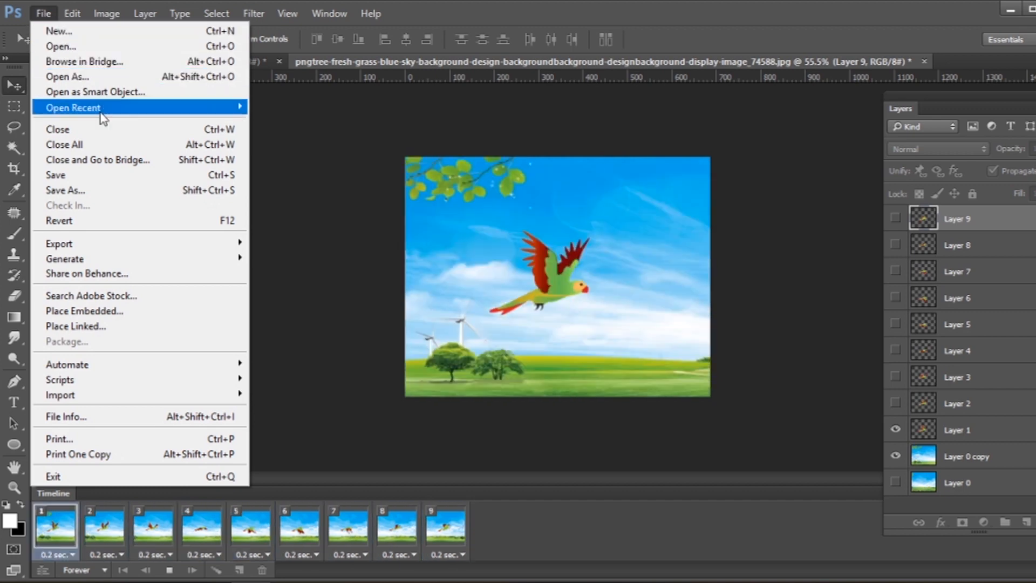
left_click(533, 524)
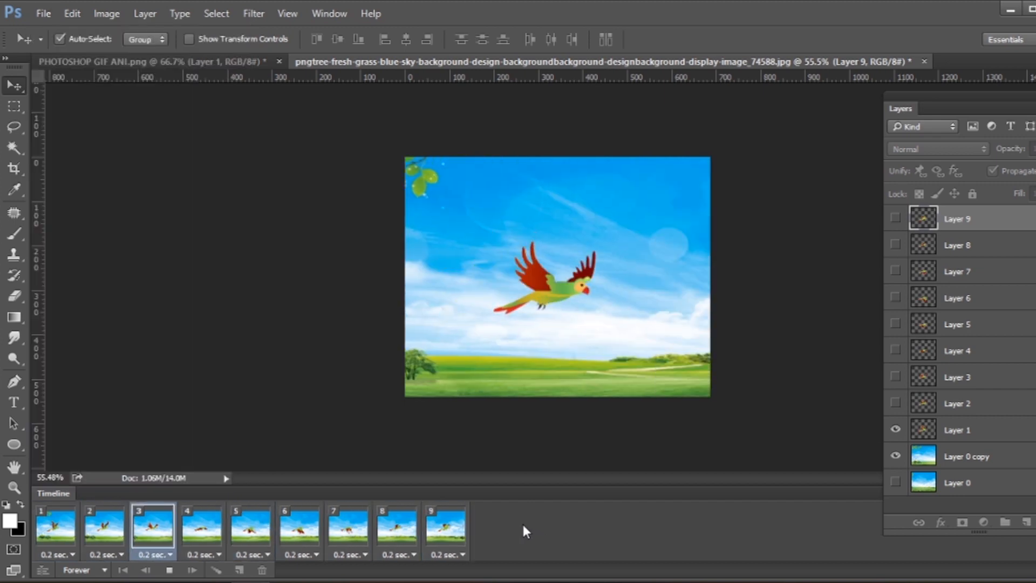
Step: Stop the playback, set all nine frames to no delay, and play the animation again
left_click(169, 570)
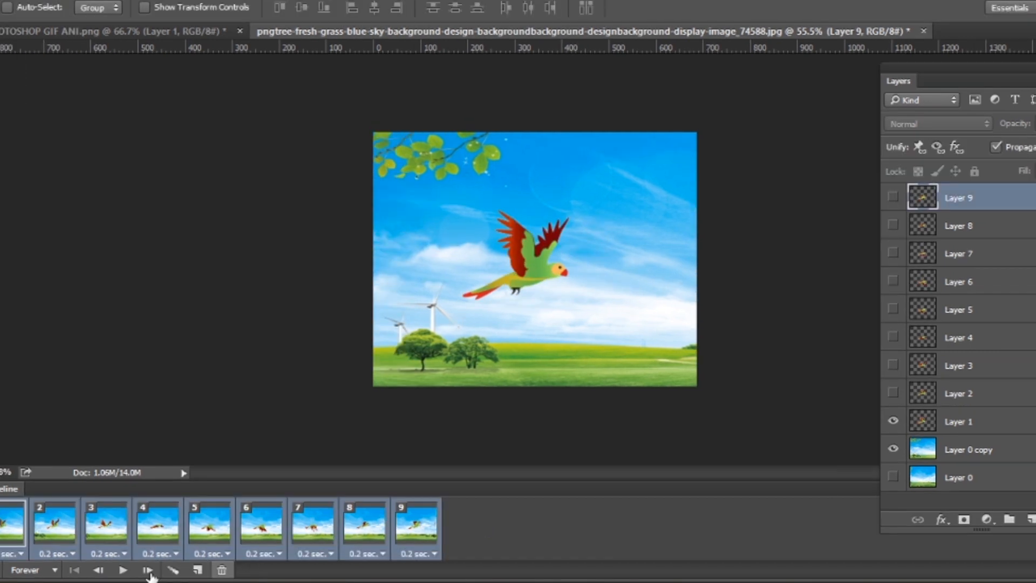
left_click(151, 554)
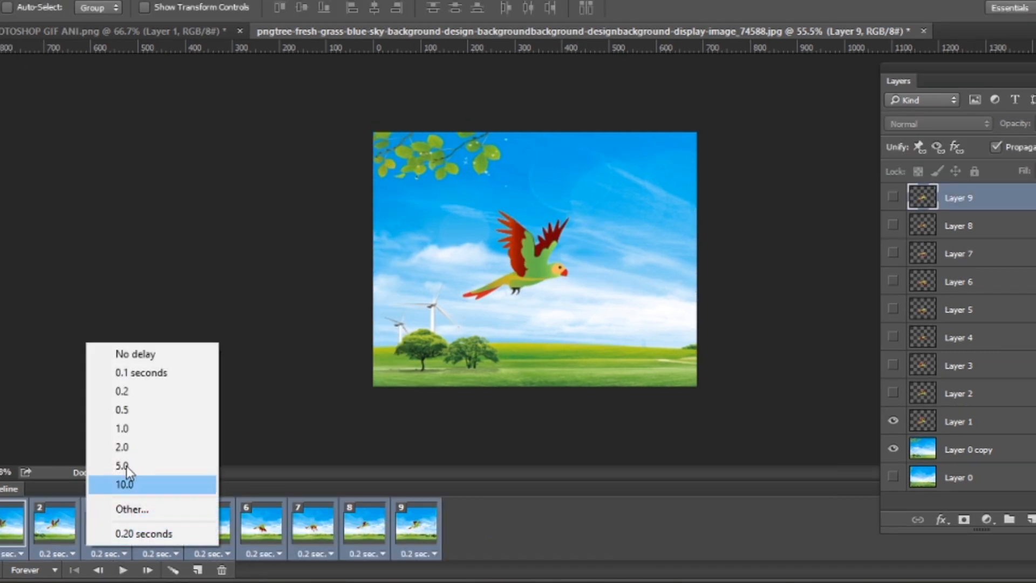
left_click(137, 355)
left_click(127, 572)
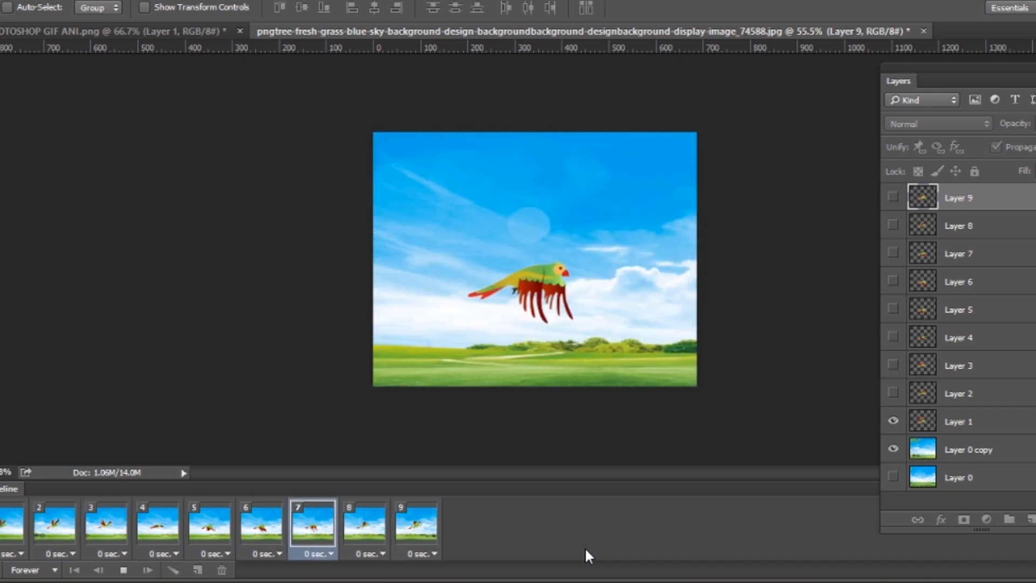
Step: Export the animation for web as a 256-colour GIF in the DONE folder, replacing the existing file of the same name
key("ctrl+alt+shift+s")
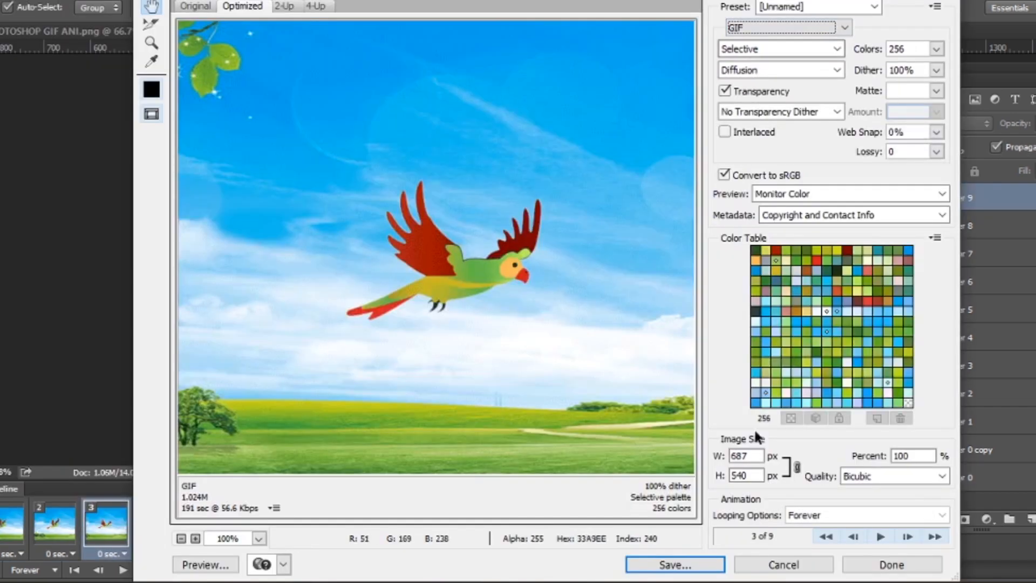
left_click(686, 564)
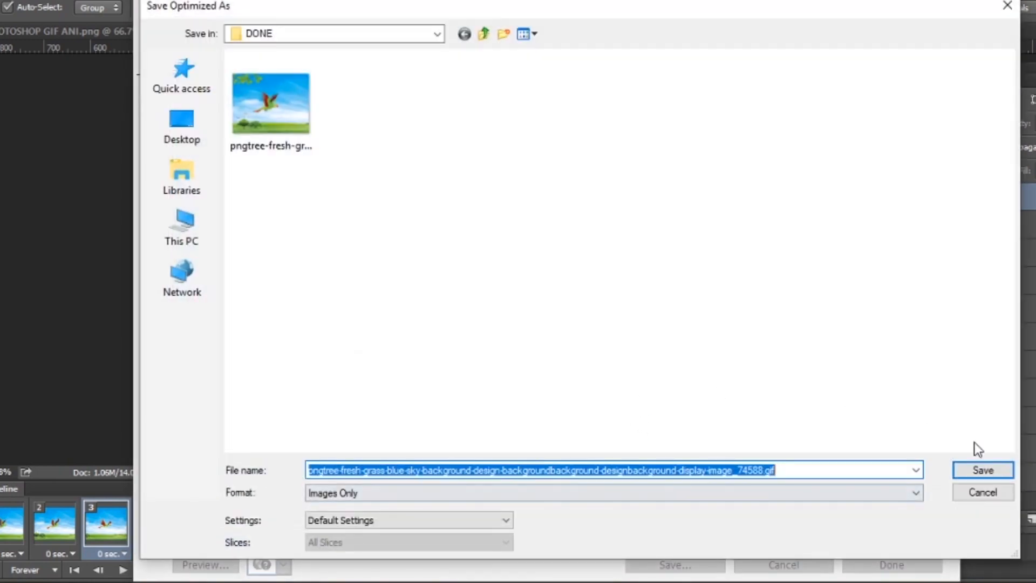
left_click(979, 467)
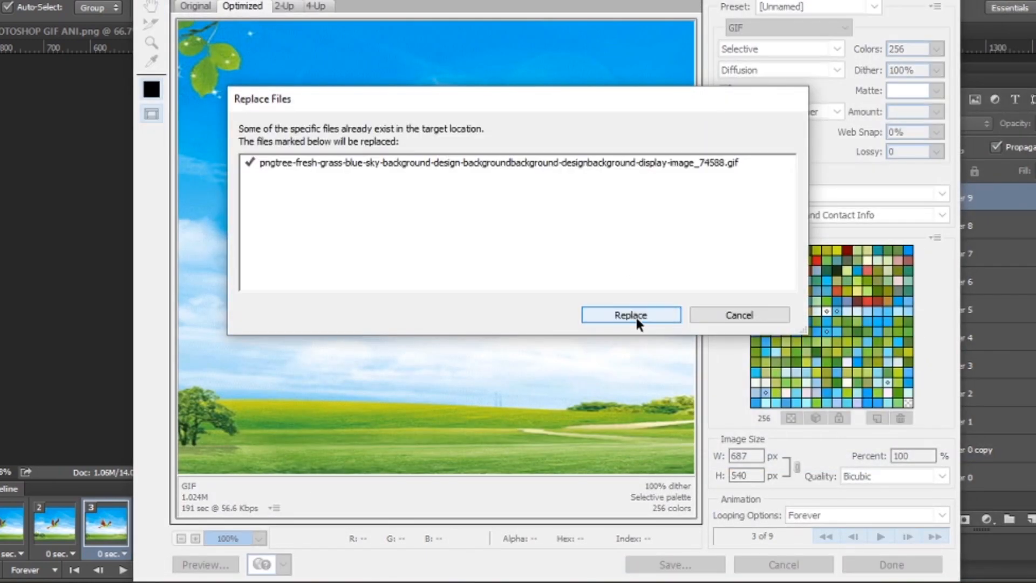
left_click(636, 317)
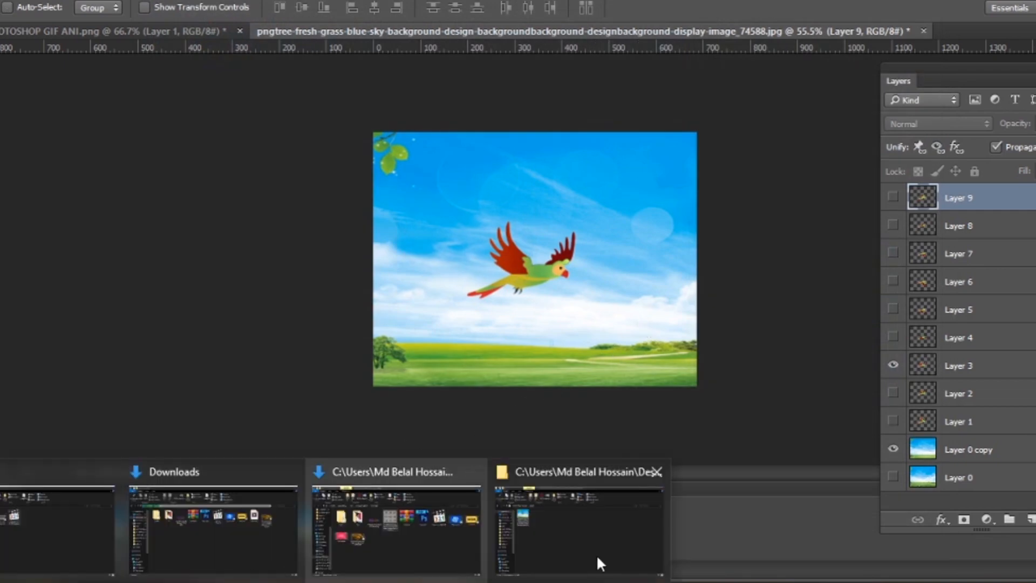
Step: Switch to the DONE folder in File Explorer and open the exported GIF to view the finished animation
left_click(597, 556)
right_click(558, 247)
left_click(618, 312)
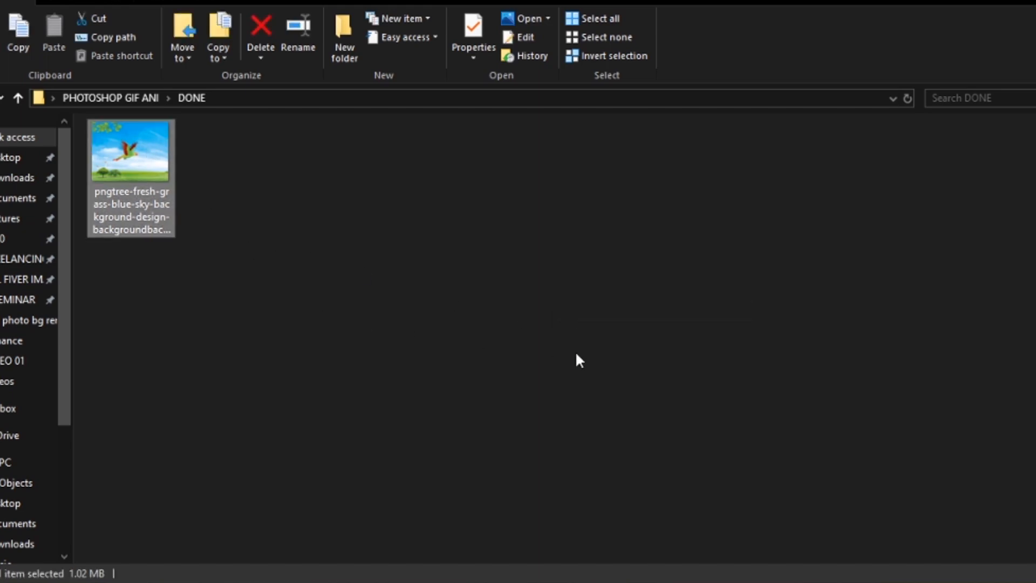
key("Return")
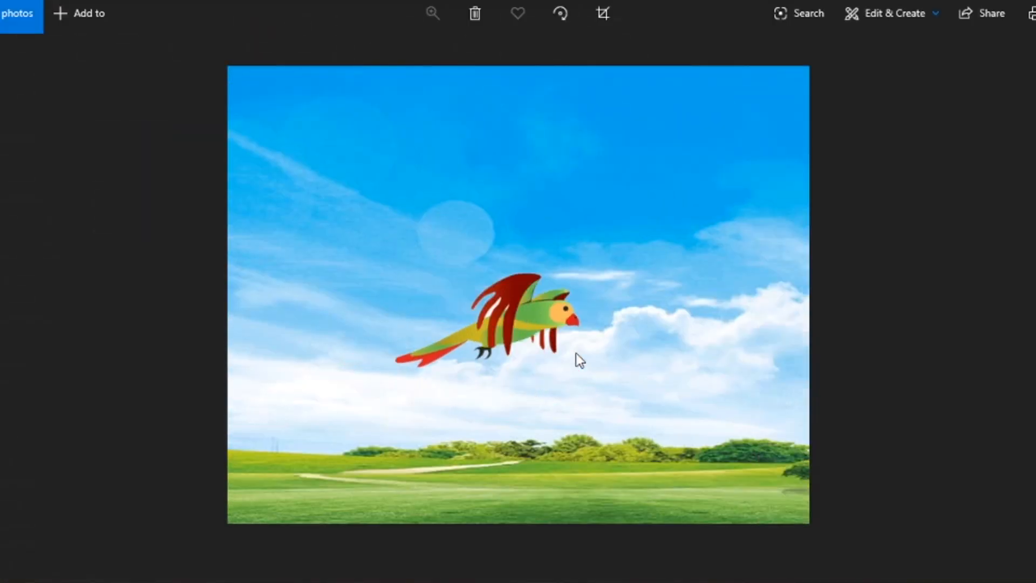